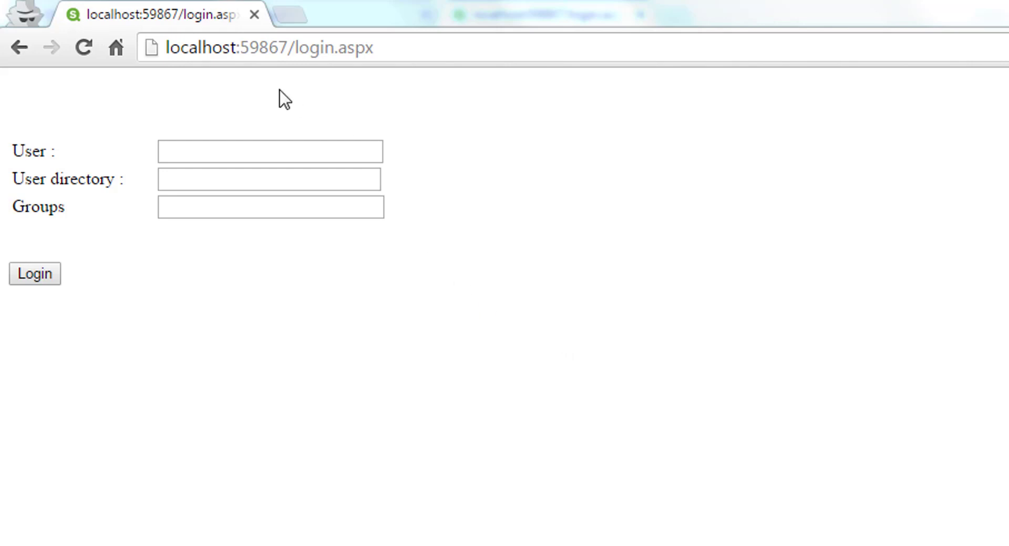
- Log in as a test user in user directory testdir with group group1
click(232, 147)
text(testuser)
key(Tab)
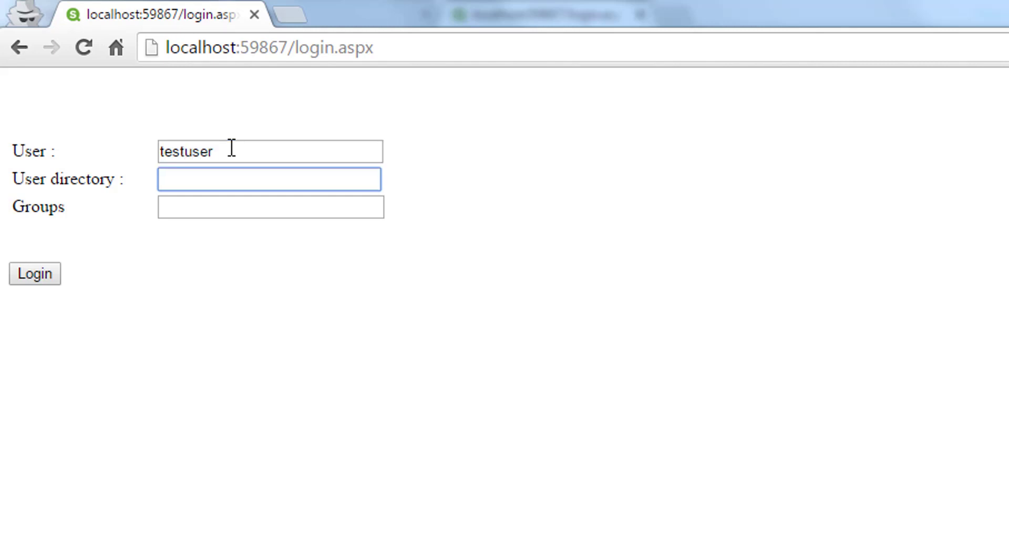
text(testdir)
click(192, 202)
text(gr)
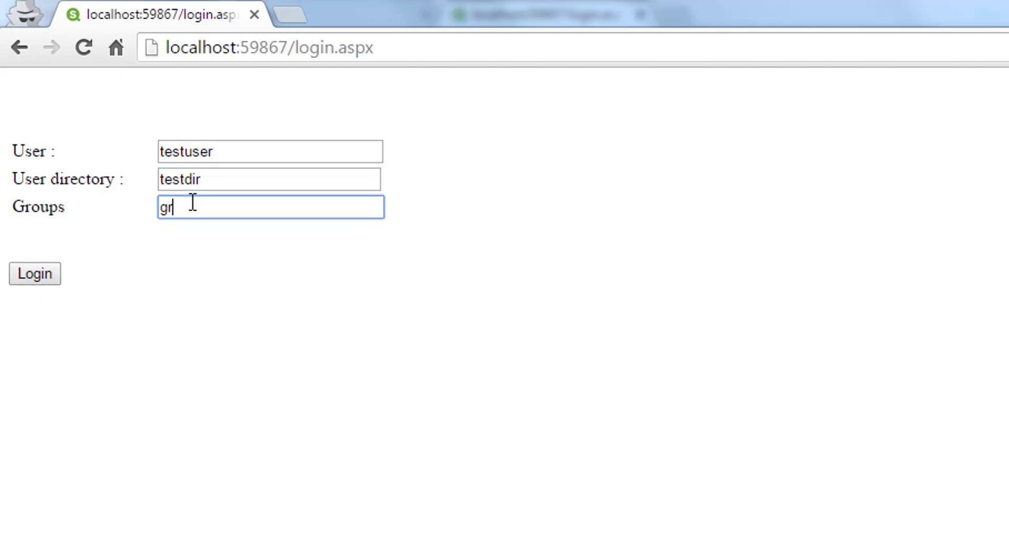
text(oup1)
click(33, 279)
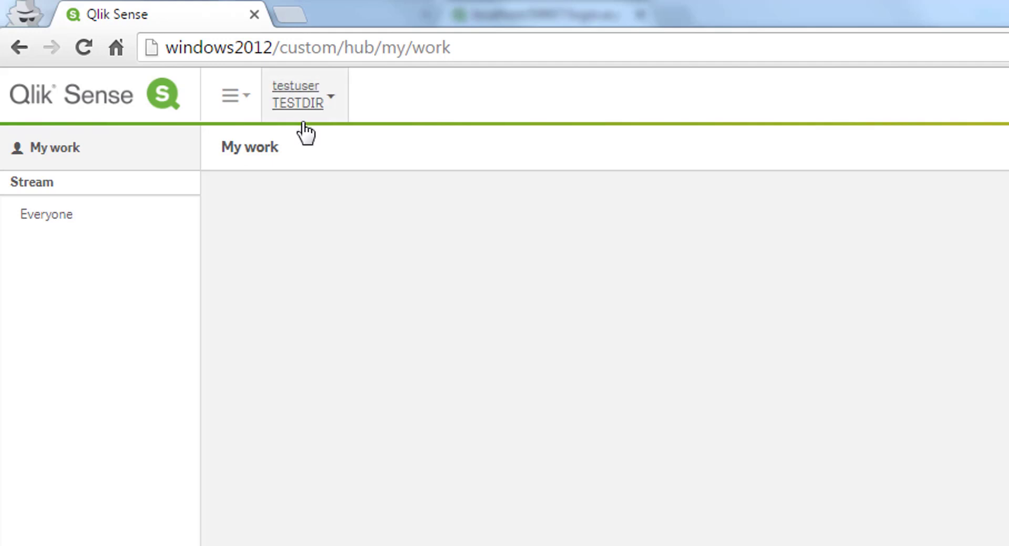
- Go back and log in as testuser1 in user directory demodir
click(19, 55)
click(247, 142)
text(testuser)
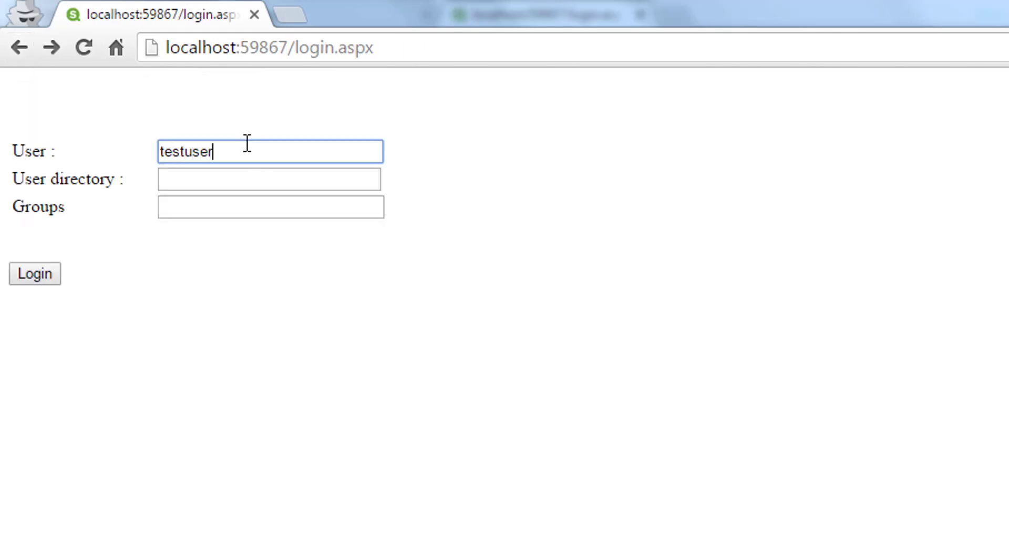
text(1)
key(Tab)
text(demo)
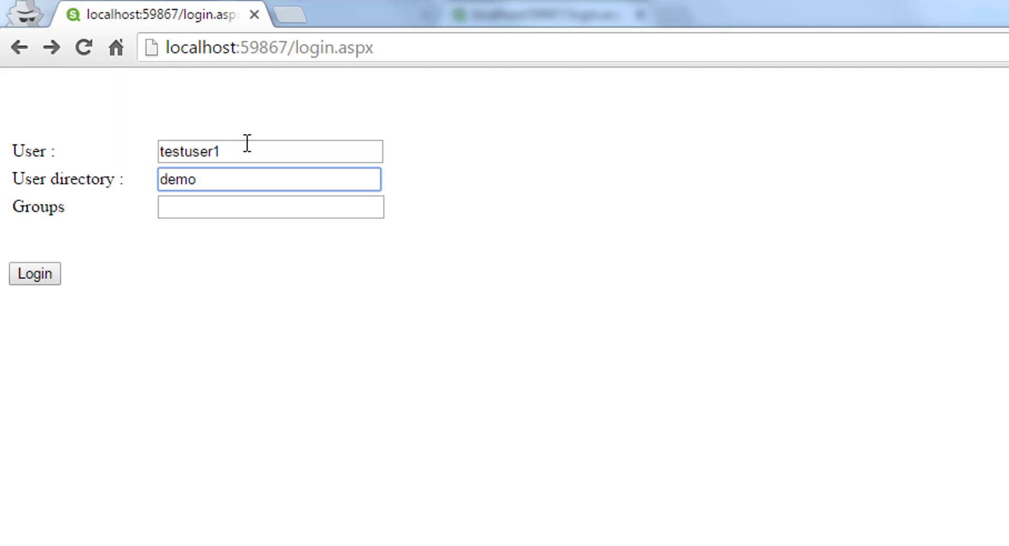
text(dir)
click(43, 277)
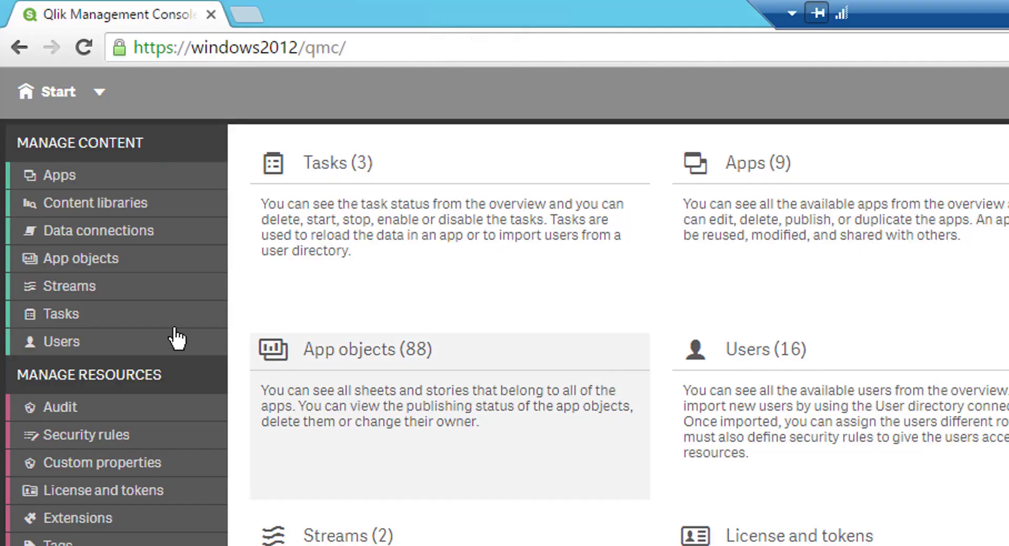
- Create a new stream named Sales in the Streams list
click(125, 289)
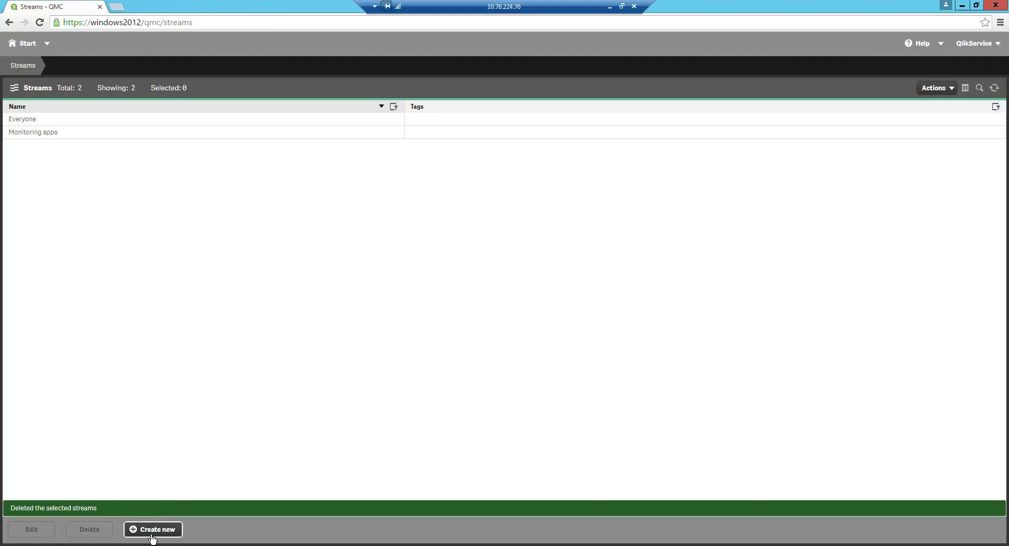
click(153, 530)
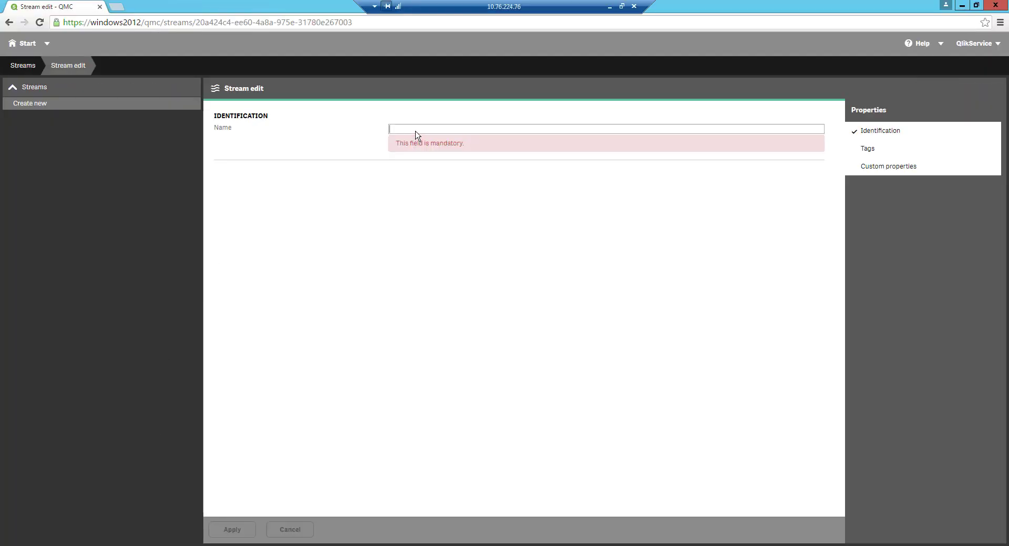
text(Sa)
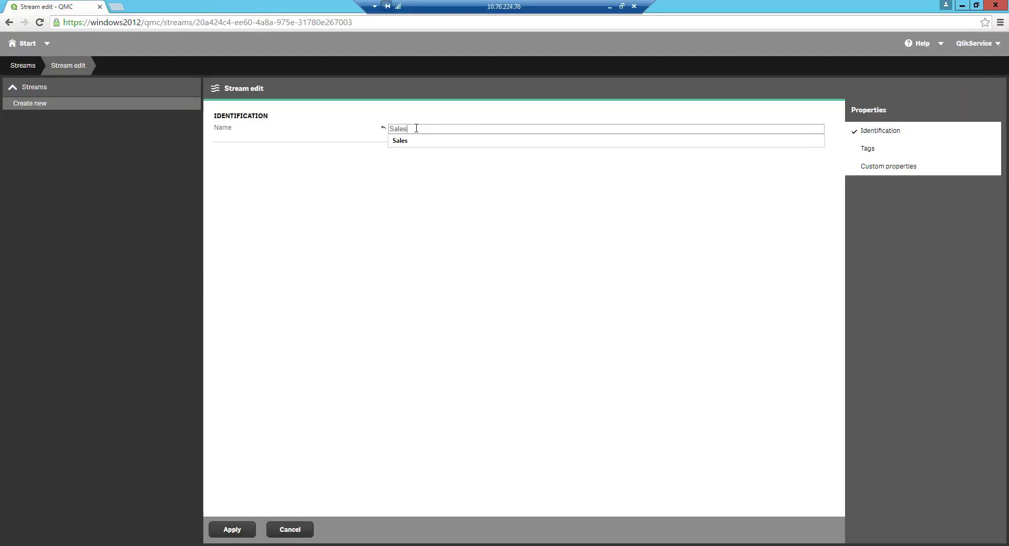
text(les)
click(407, 142)
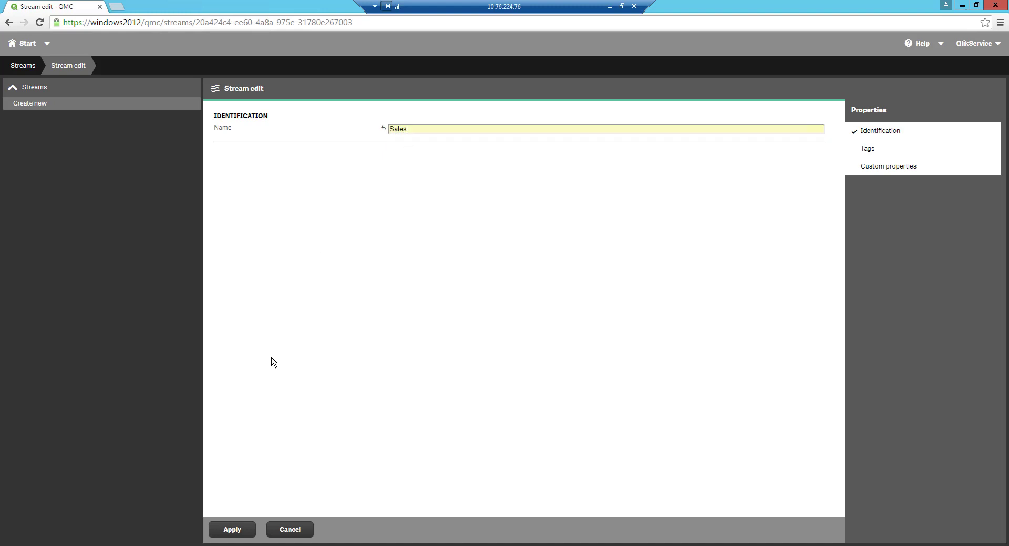
click(231, 531)
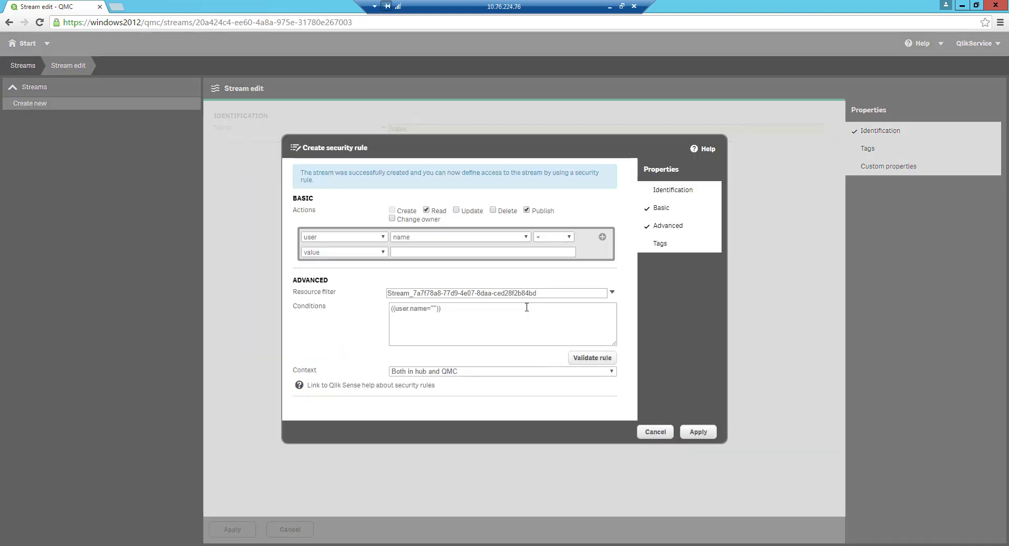
- Set the Sales security rule condition to user.environment.group = "cust_1" and save it
click(676, 225)
click(677, 226)
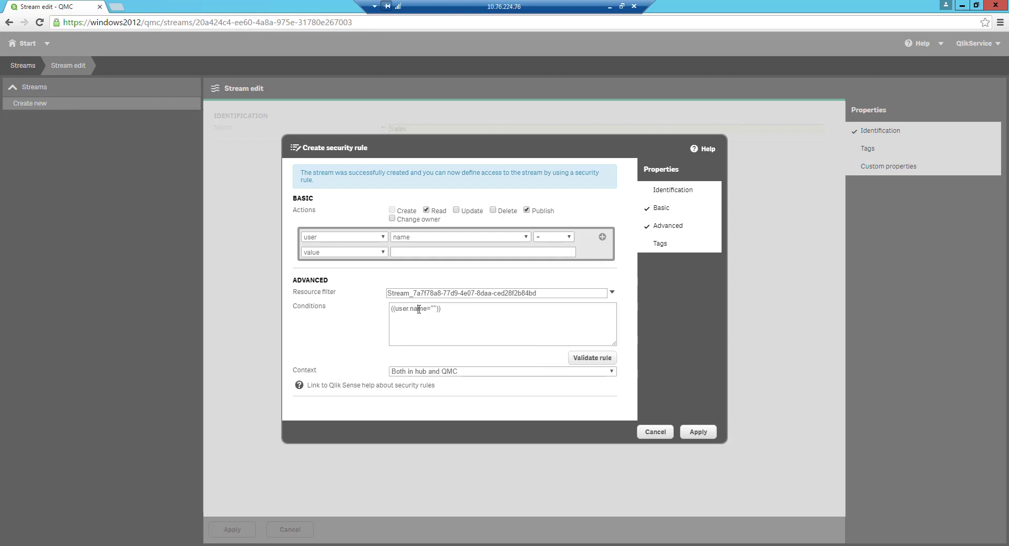
double_click(419, 309)
text(environe)
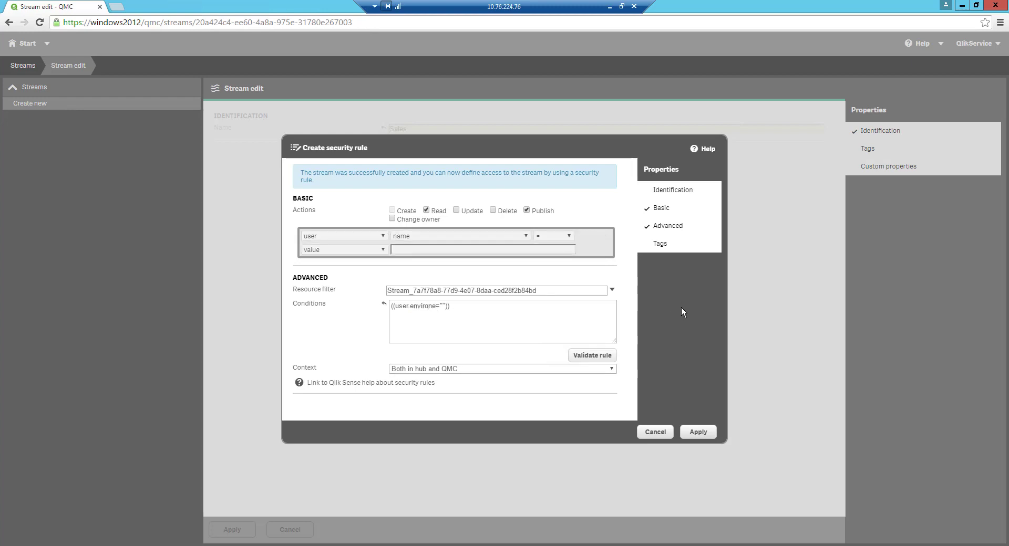
key(BackSpace)
text(ment.group)
key(Right)
text(cust_)
key(ctrl+a)
key(ctrl+c)
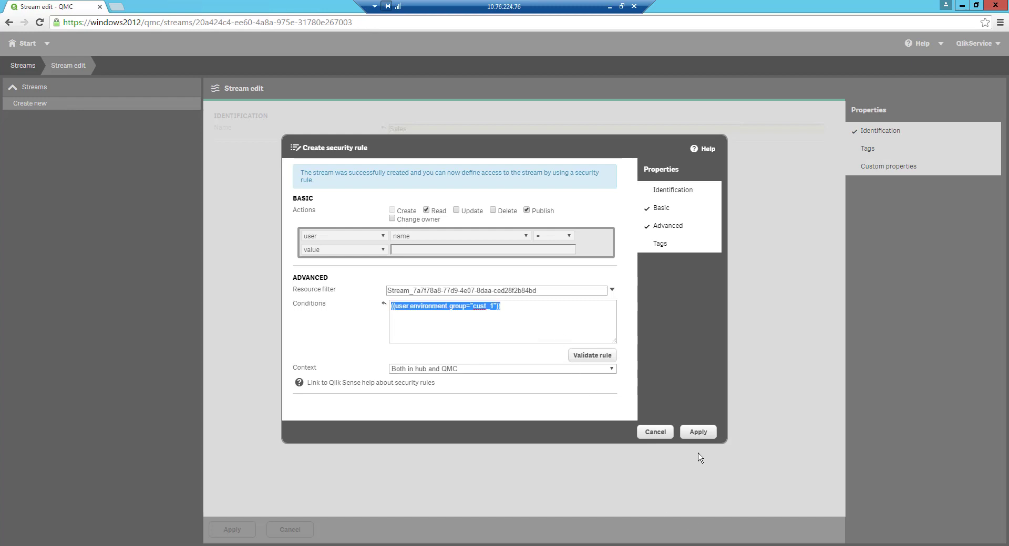
click(699, 432)
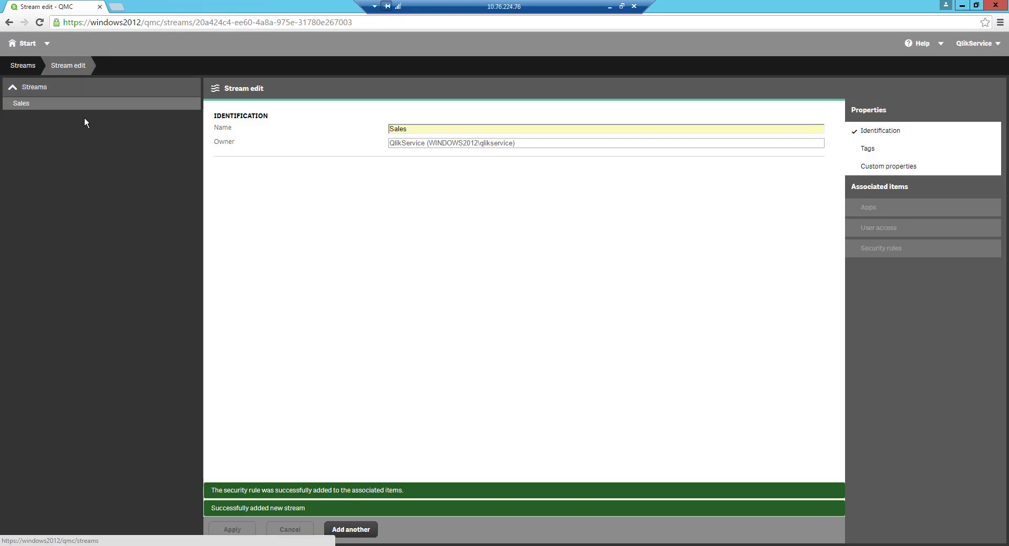
- Create stream Sales 2 with the pasted group condition edited to "cust_2"
click(43, 89)
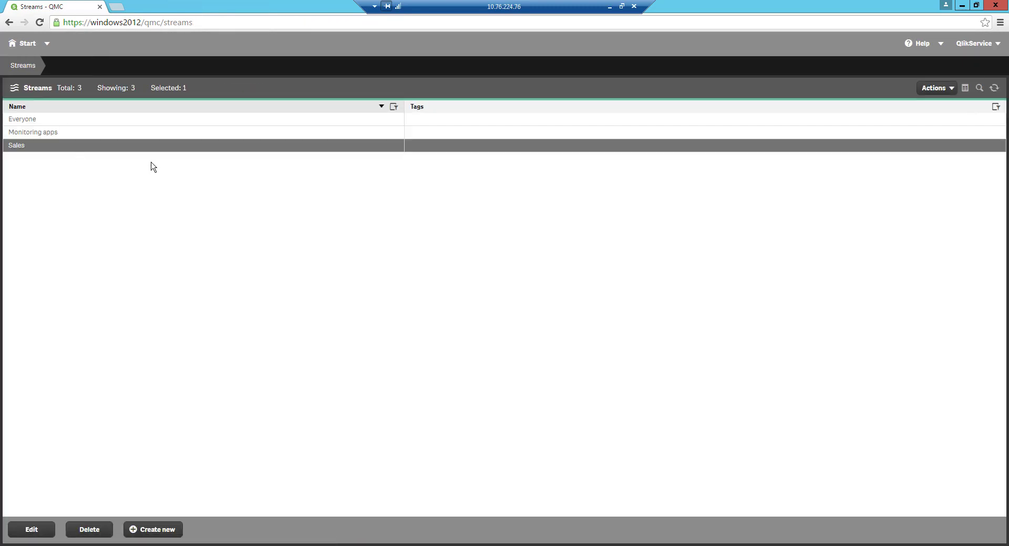
click(136, 530)
text(Sales 2)
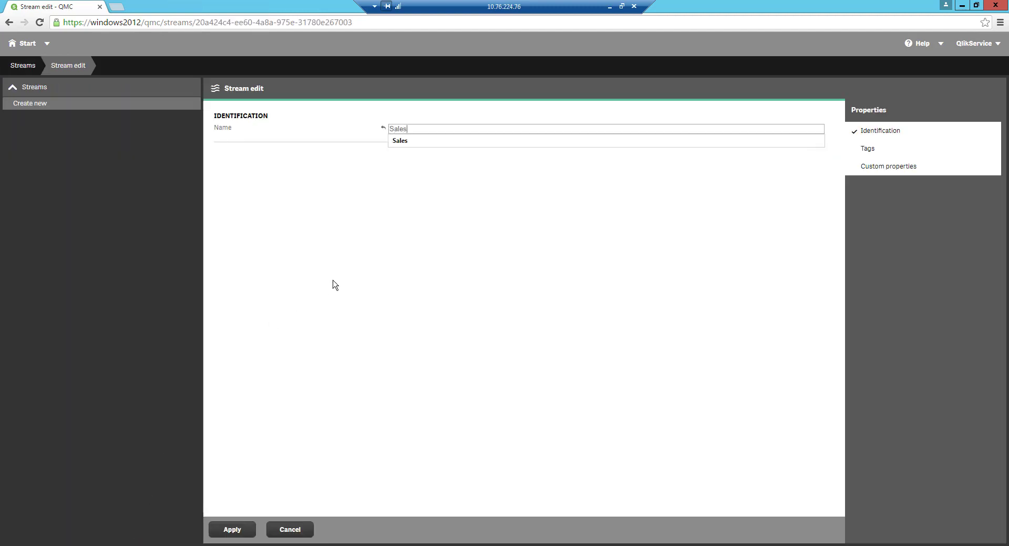
click(233, 530)
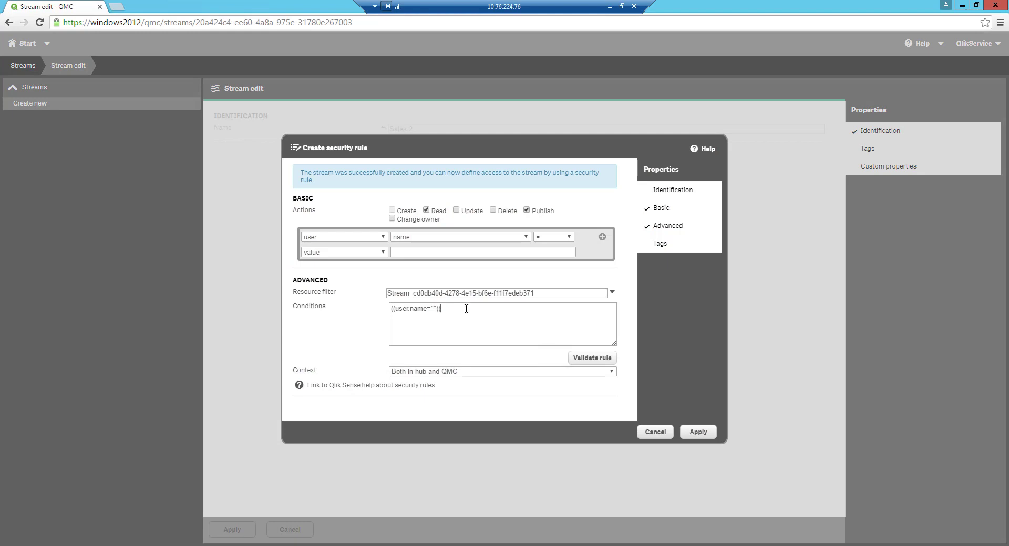
key(ctrl+a)
key(ctrl+v)
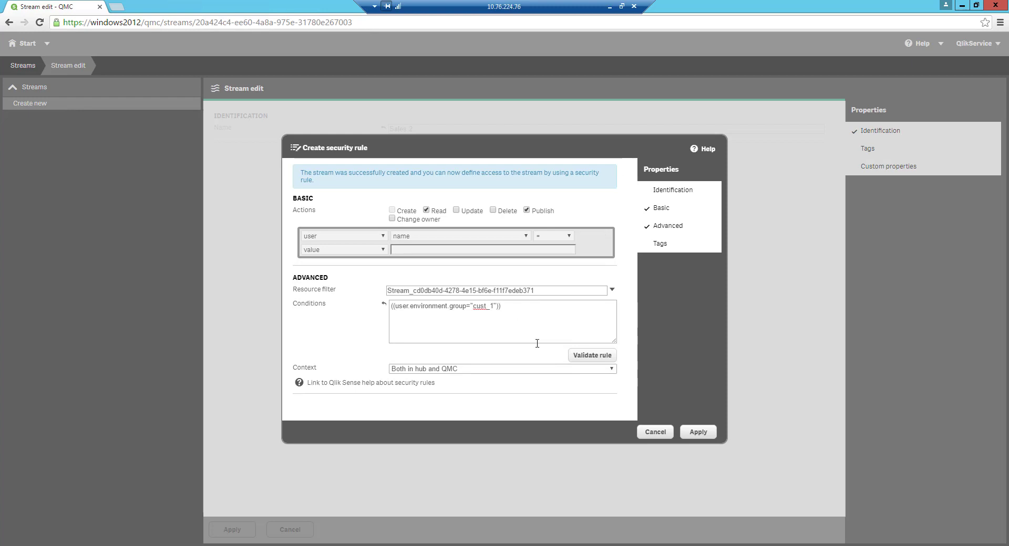
key(Right)
click(695, 436)
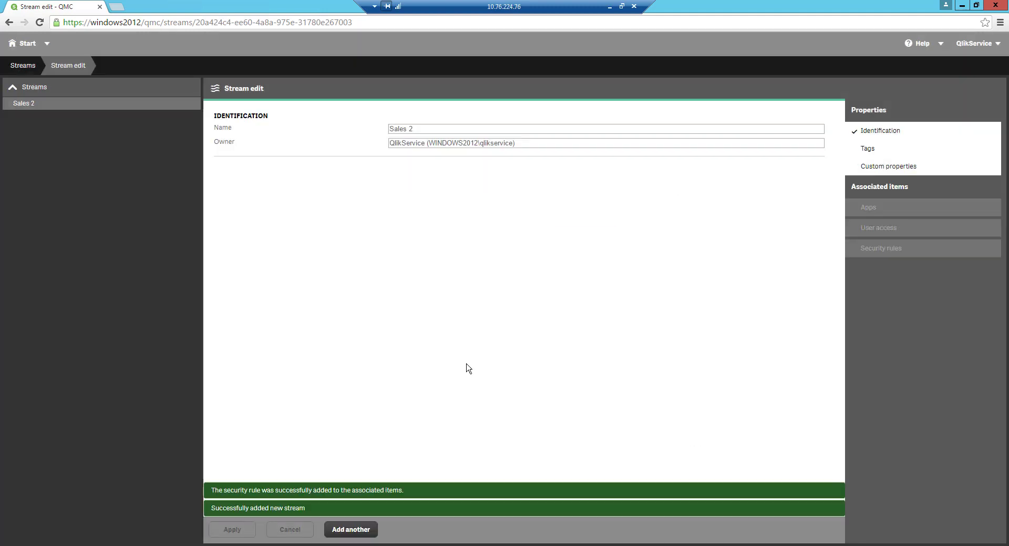
click(24, 65)
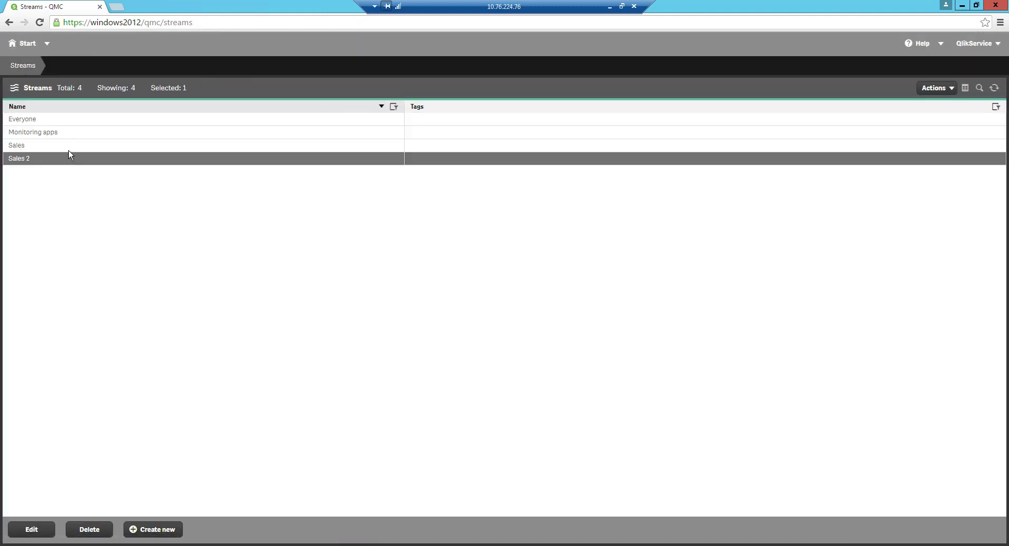
- Minimize the remote session and log in with directory cust1 and group cust_1
click(608, 8)
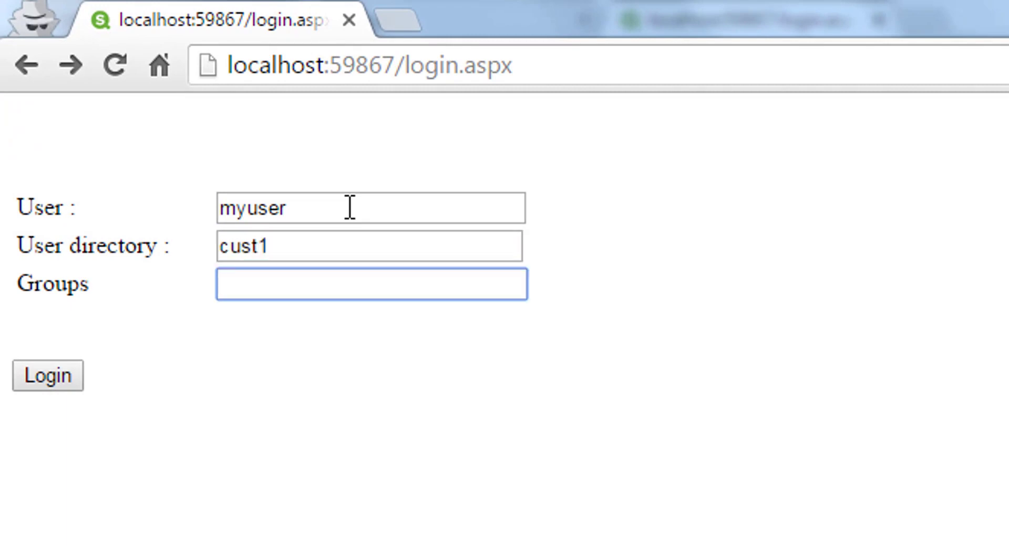
text(cust_1)
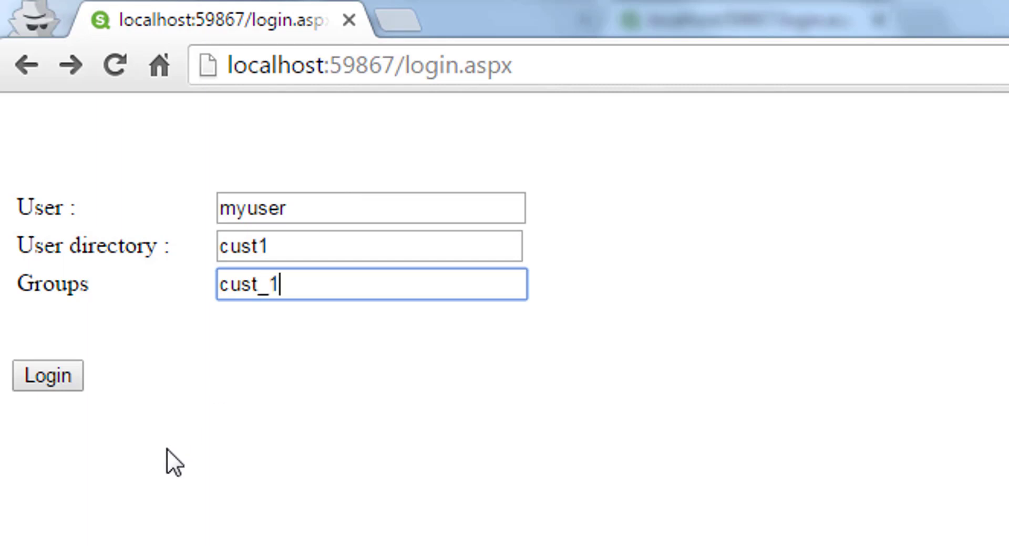
click(66, 380)
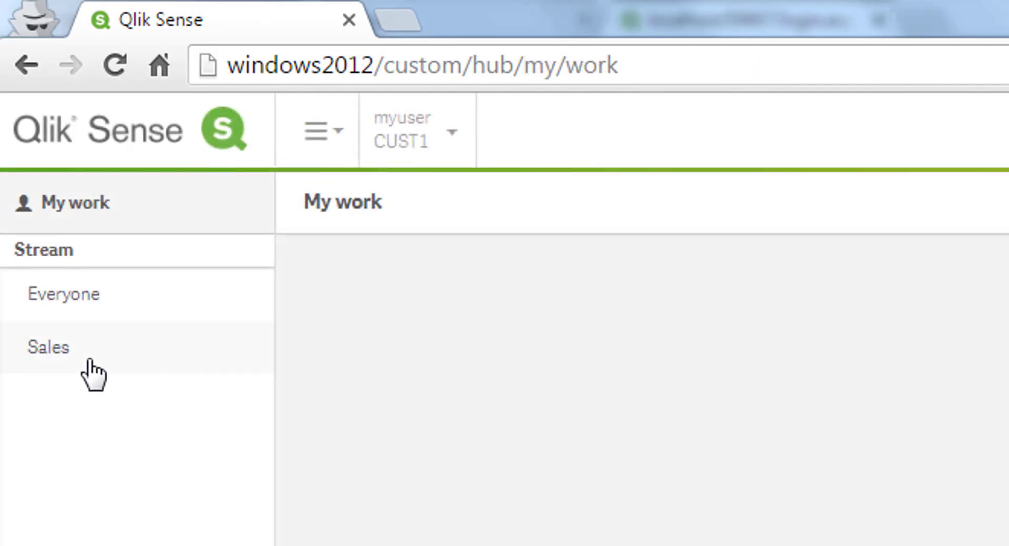
- Go back and log in as user test, directory demo, group cust_2
click(22, 68)
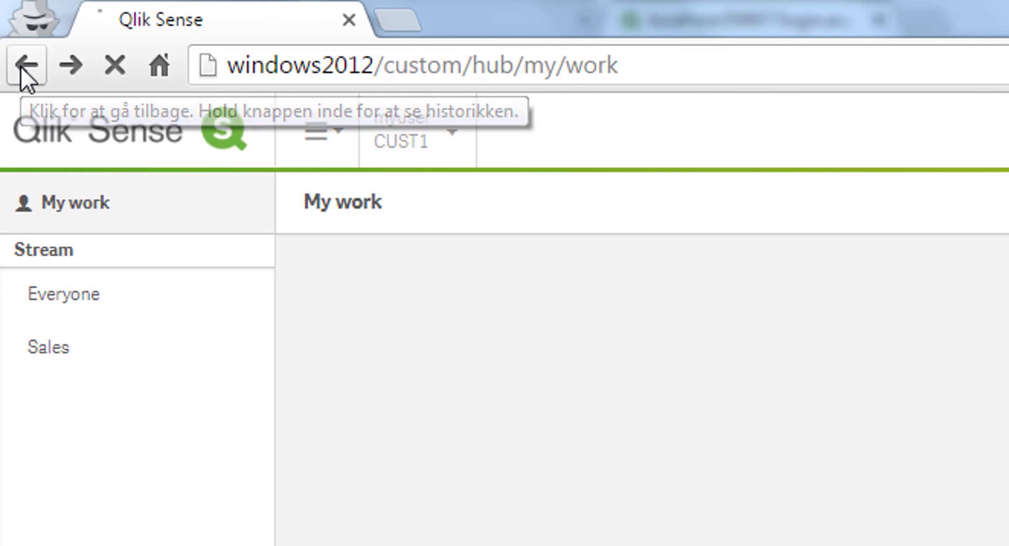
click(252, 217)
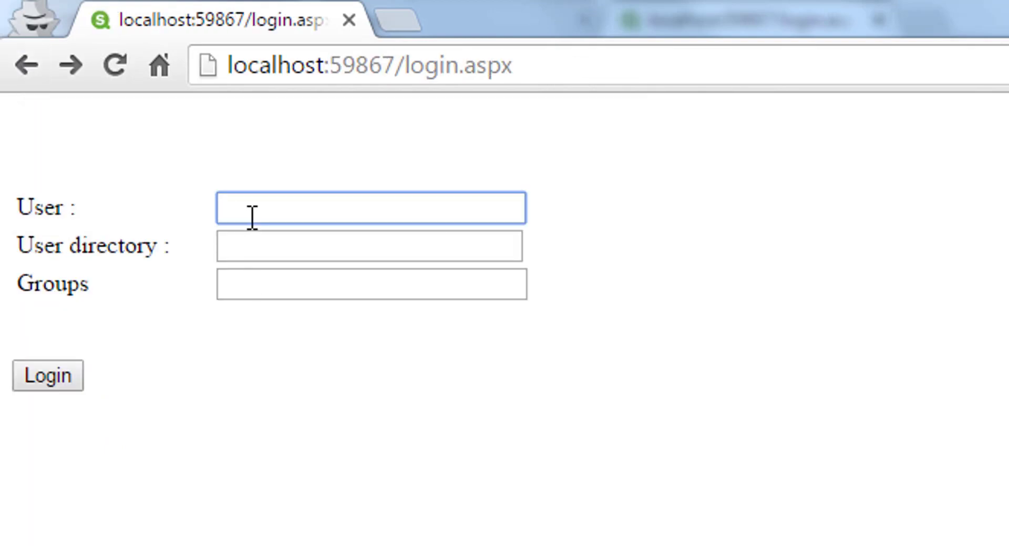
text(test)
key(Tab)
text(demo)
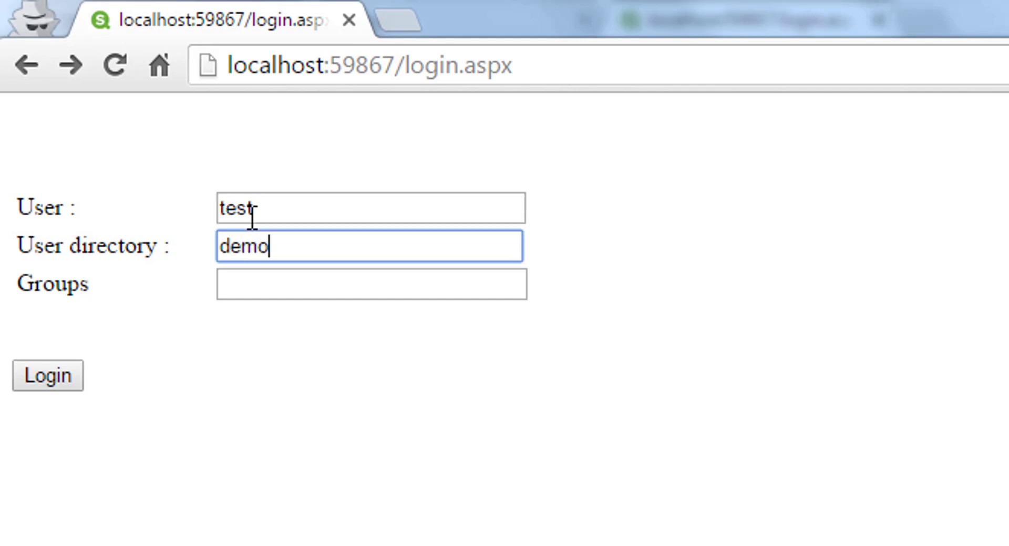
key(Tab)
text(cust_2)
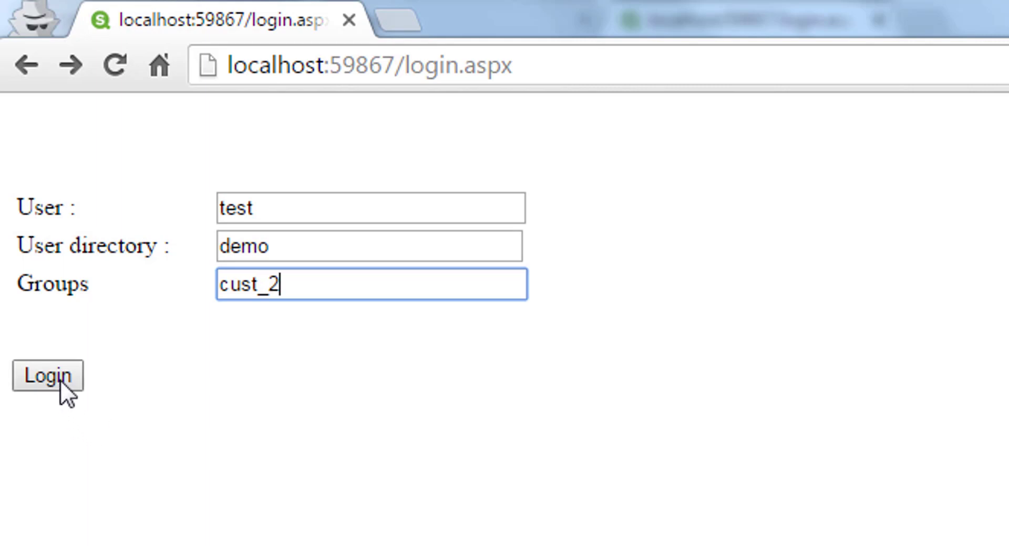
click(60, 380)
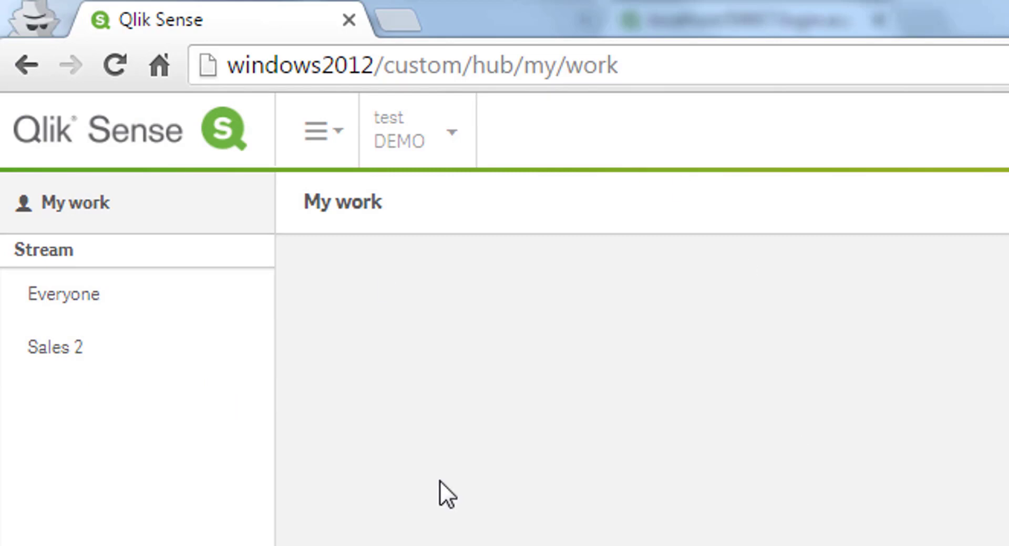
- Log in as user1 in directory dir1 with groups cust_1;cust_2
click(25, 56)
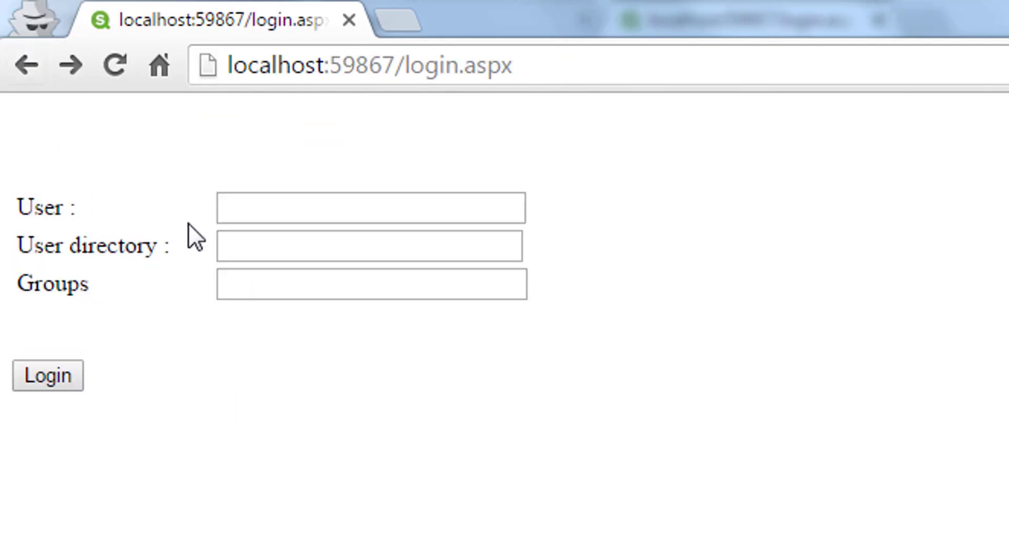
click(258, 201)
text(user)
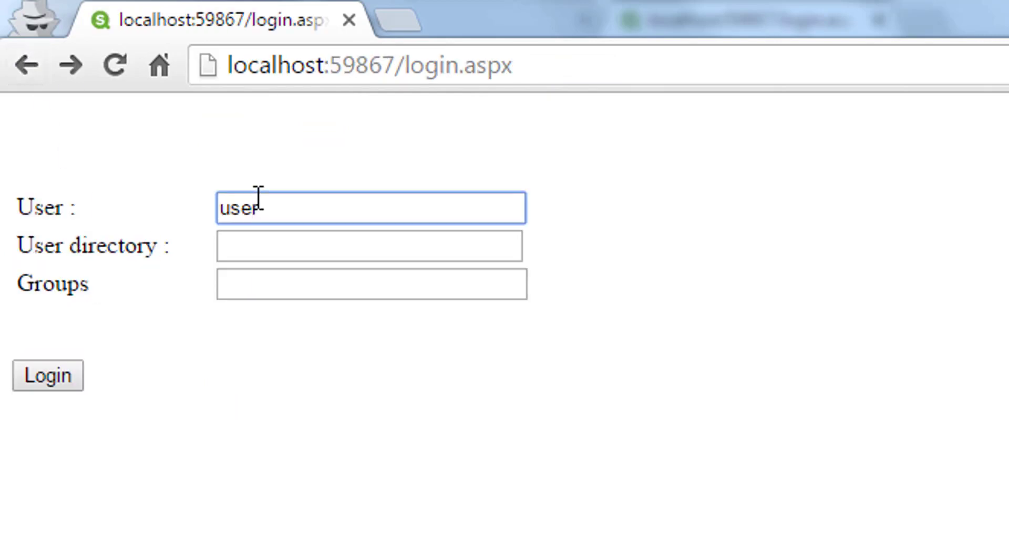
text(1)
key(Tab)
text(dir1)
key(Tab)
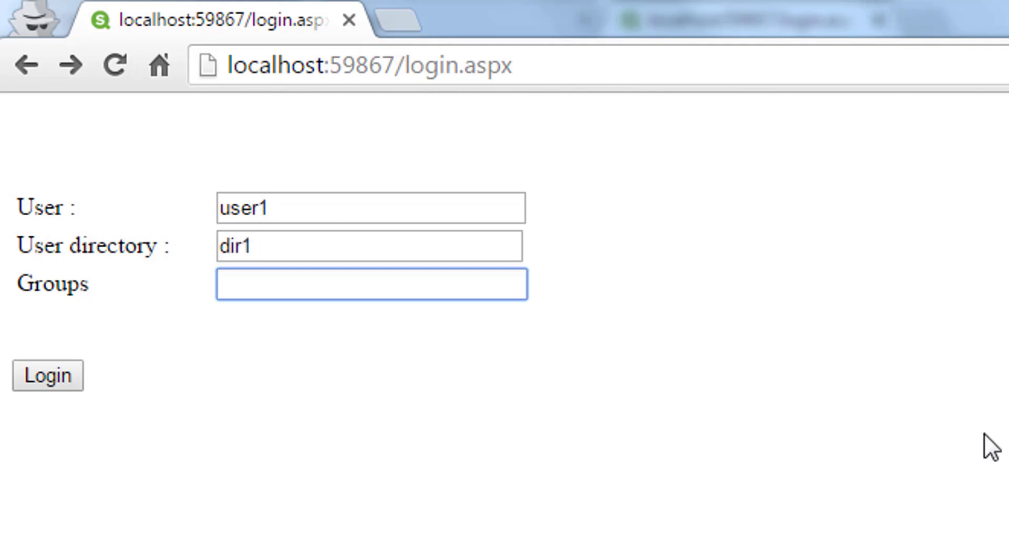
text(cust_1)
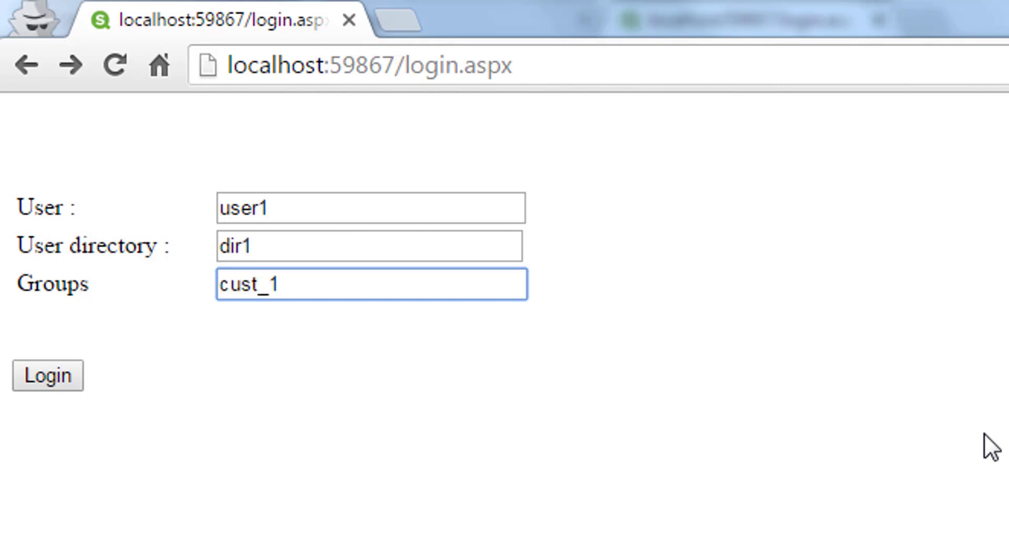
text(;cus)
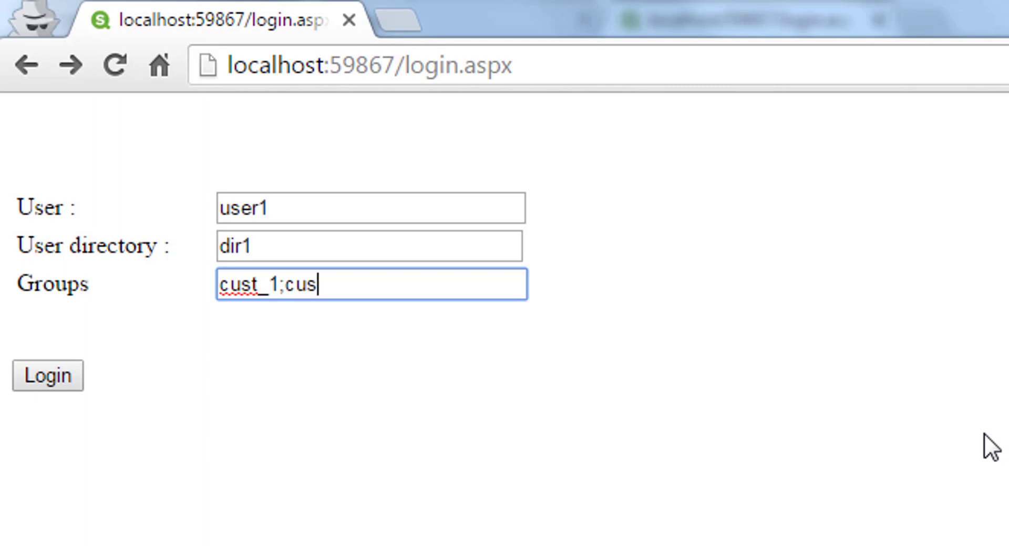
text(t_2)
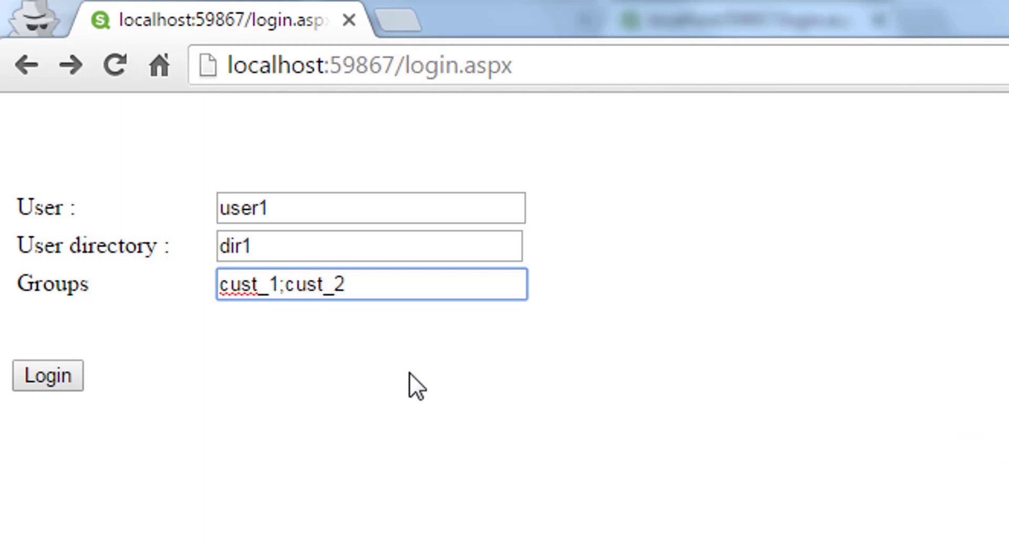
click(57, 371)
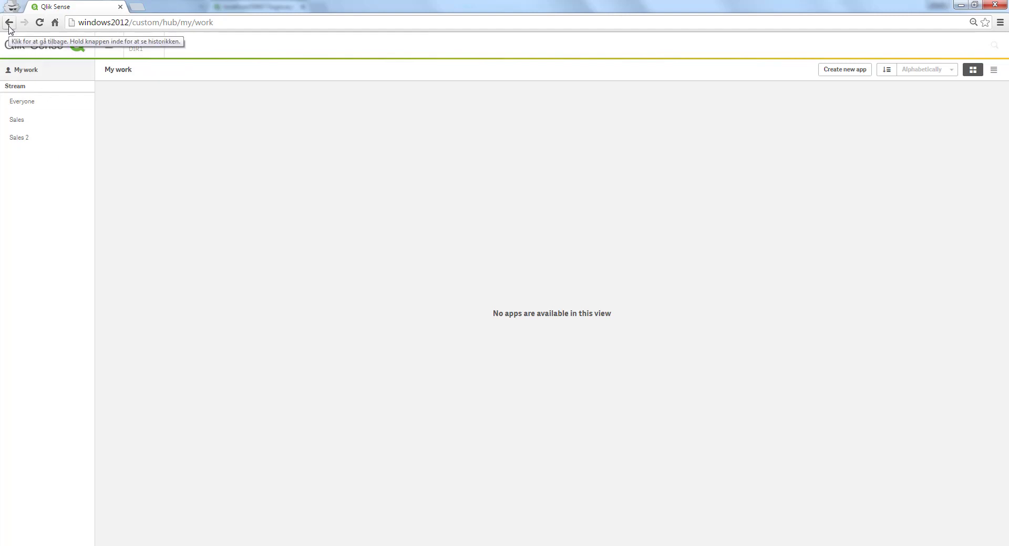
- Open the Sales stream for editing and start replacing its name with 'cus'
click(9, 23)
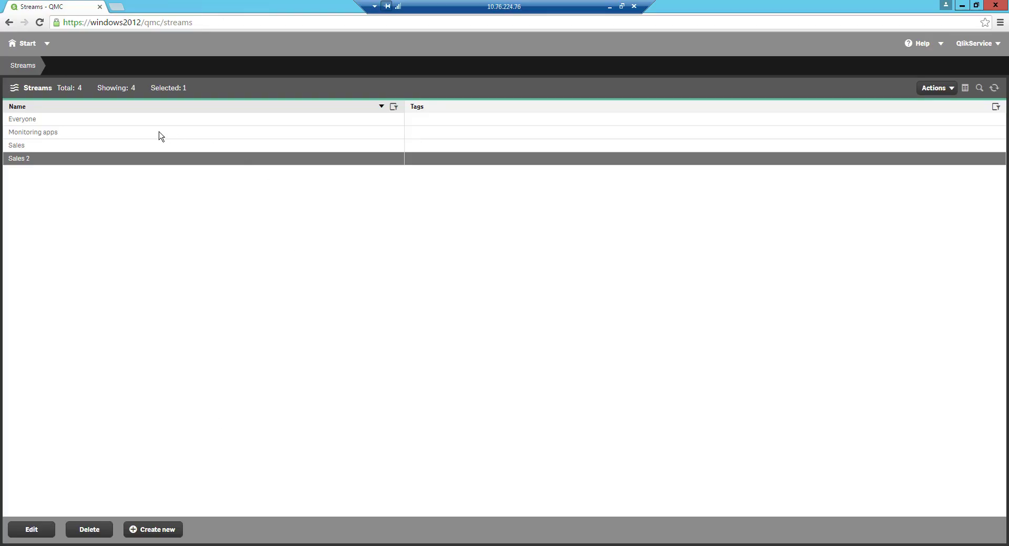
double_click(111, 147)
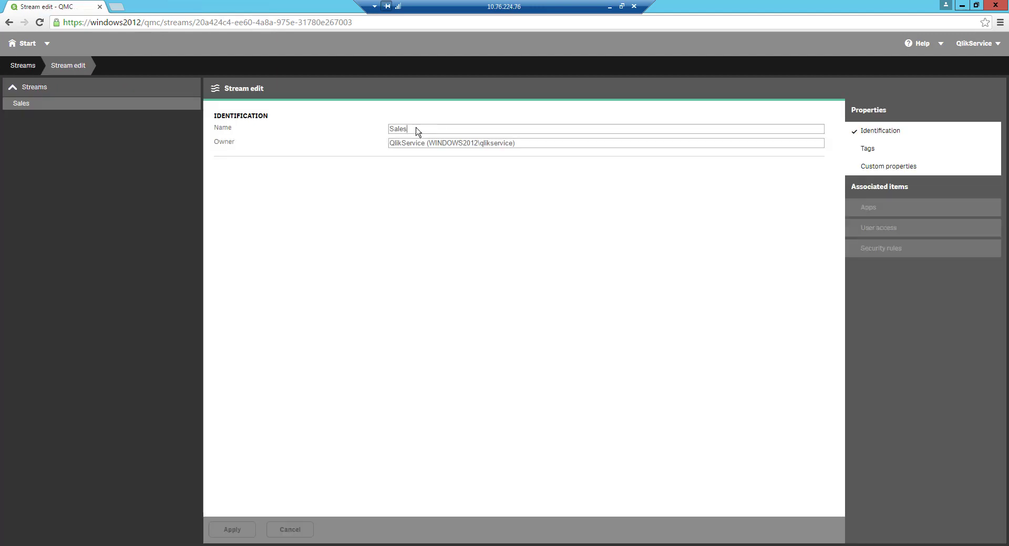
drag(406, 128, 376, 128)
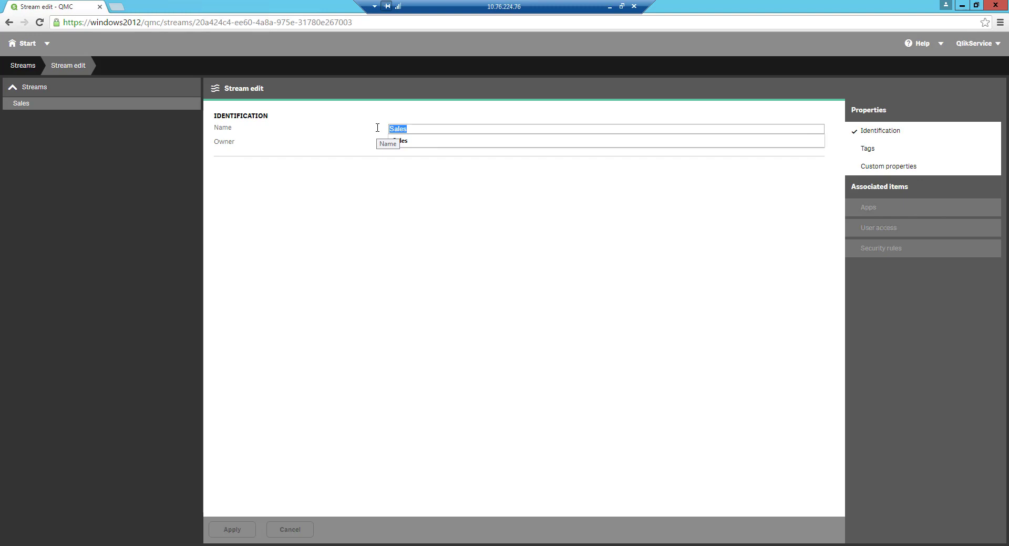
text(cust_1)
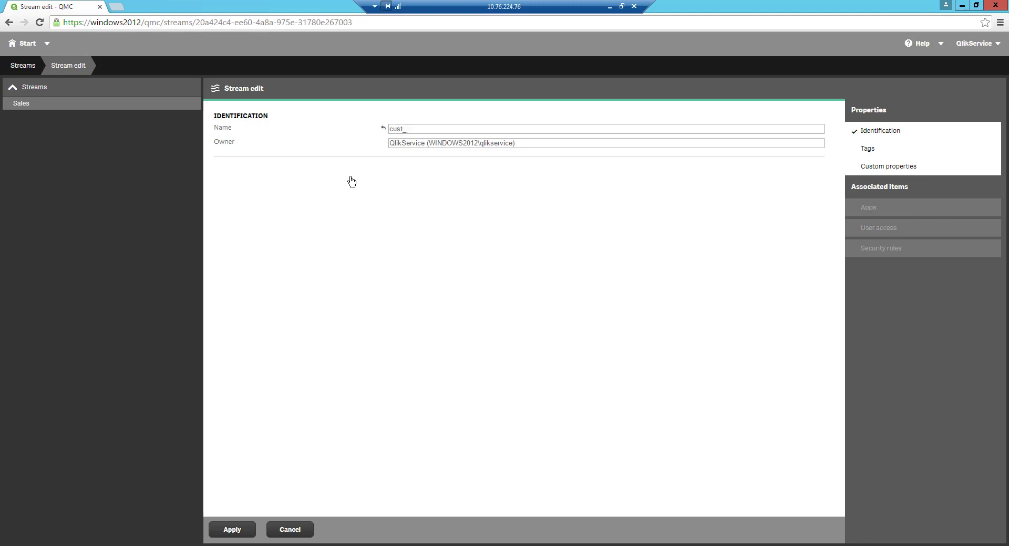
click(231, 529)
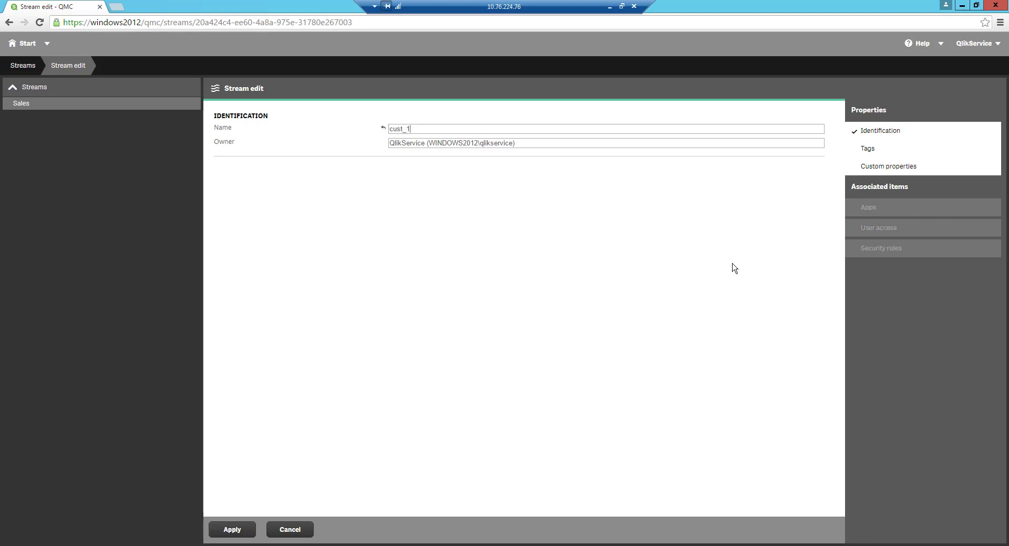
- Delete the 'Security rule for access to Sales' and return to Streams, discarding changes
click(860, 251)
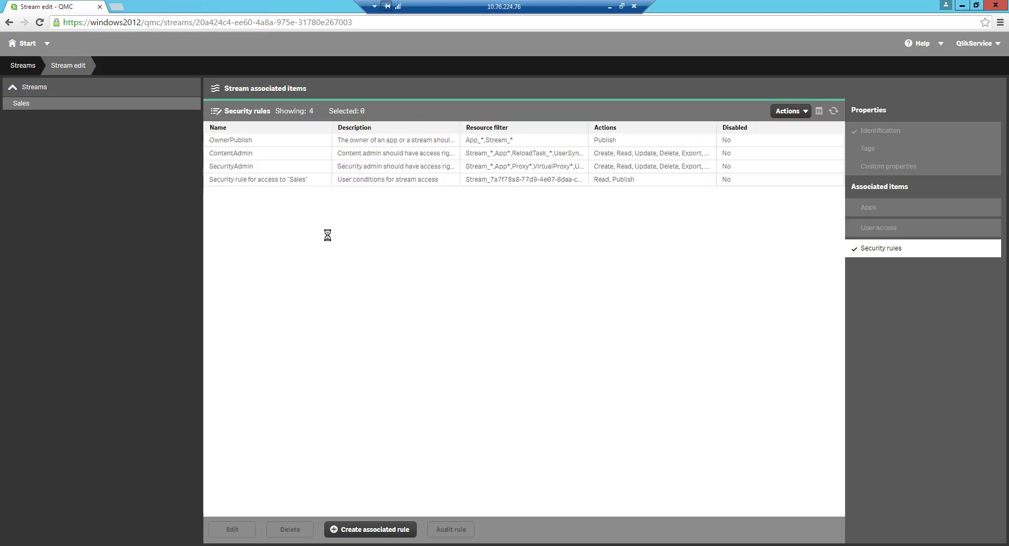
click(291, 180)
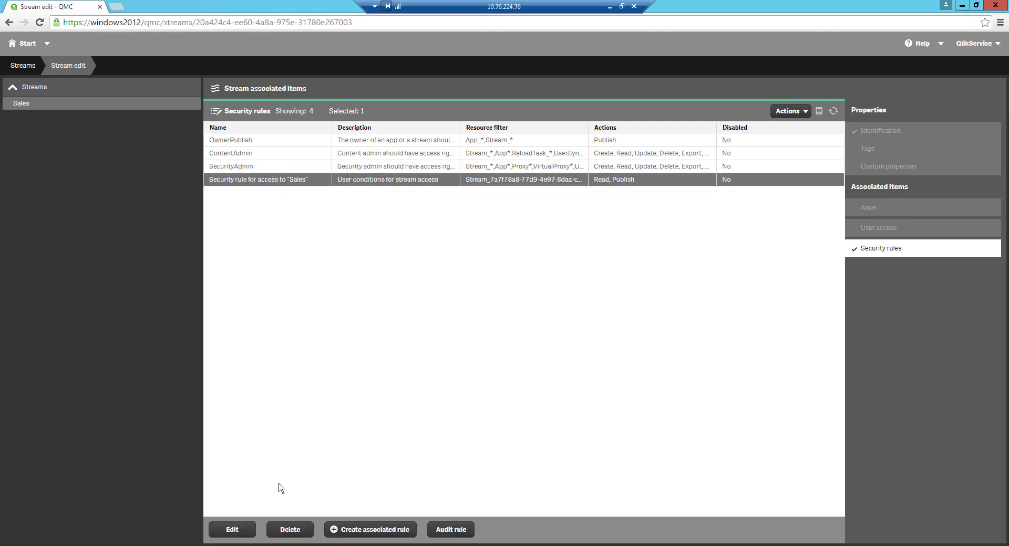
click(288, 528)
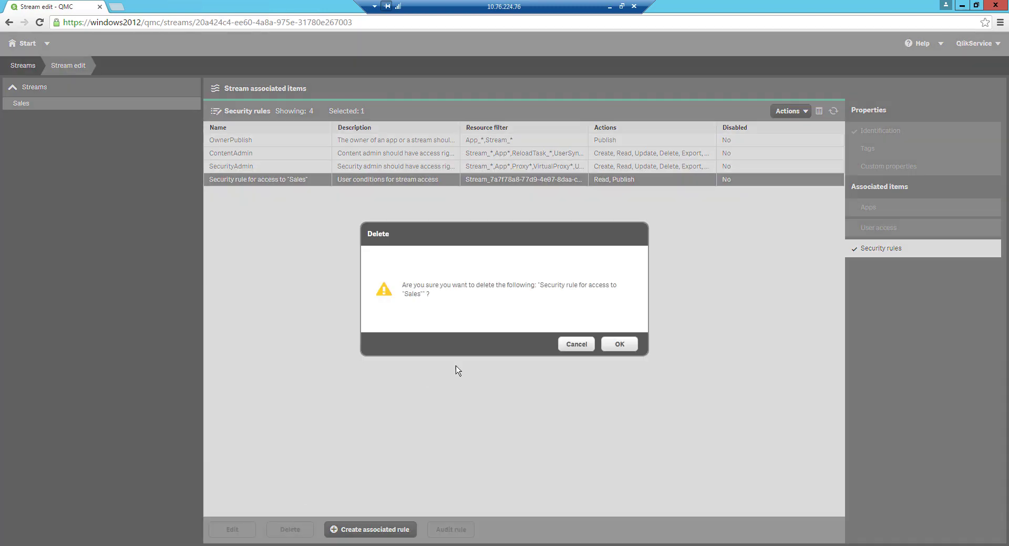
click(625, 347)
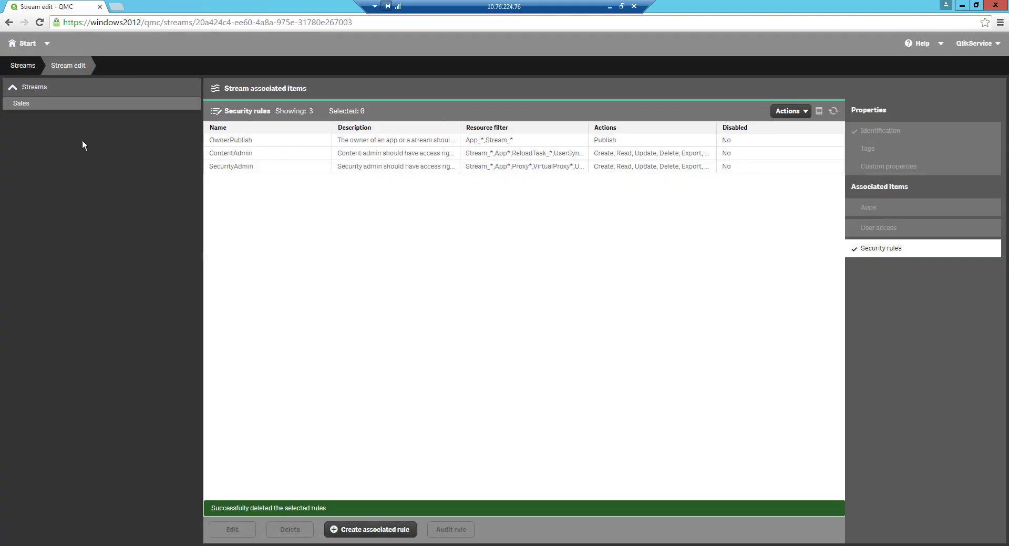
click(24, 67)
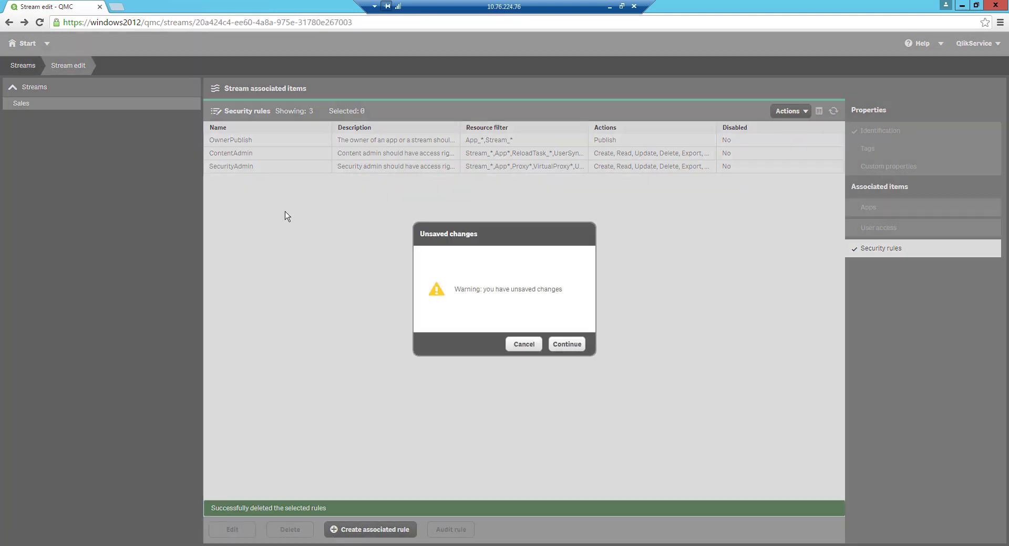
click(562, 346)
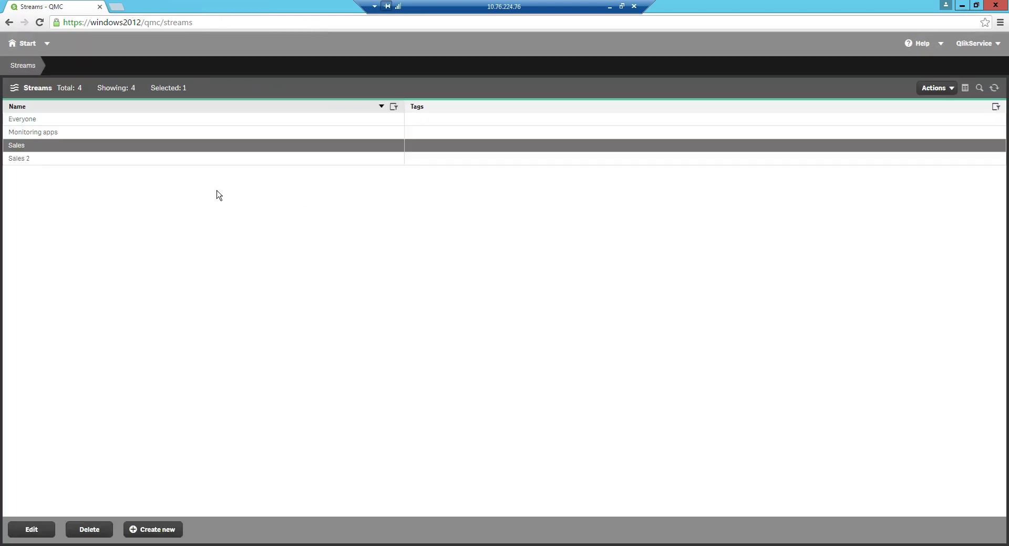
- Change the Sales stream's name to cust_1, save, and return to Streams
double_click(219, 148)
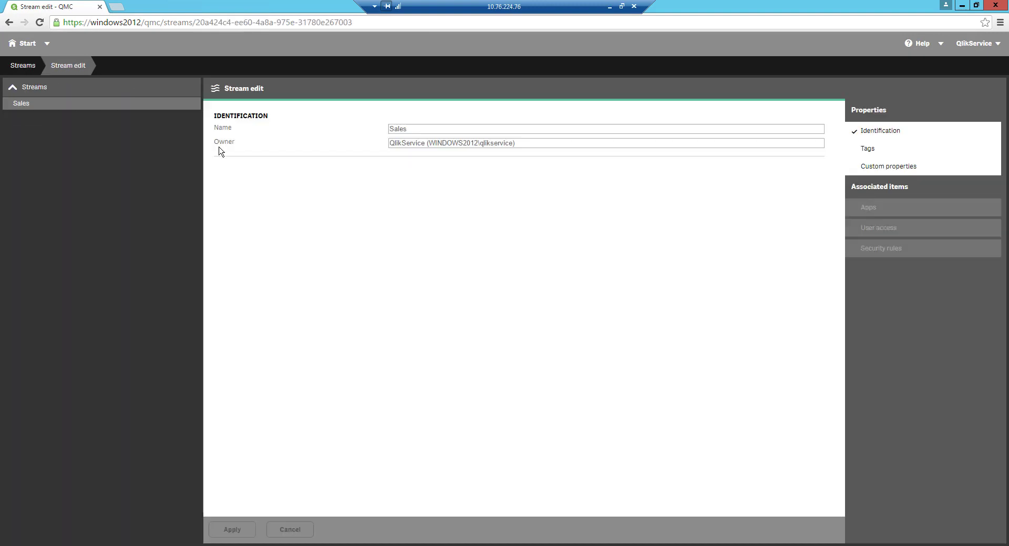
click(871, 247)
key(Tab)
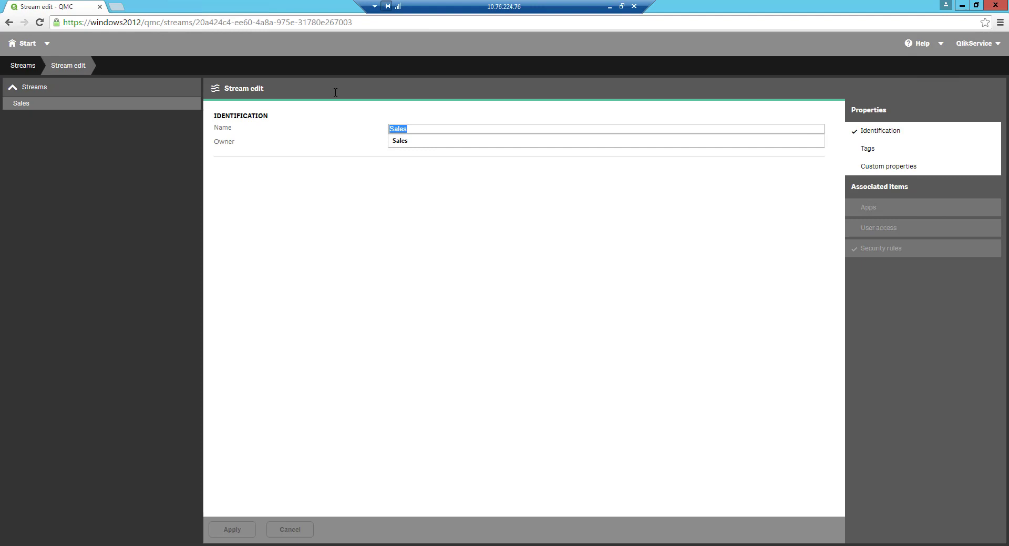
text(cust_1)
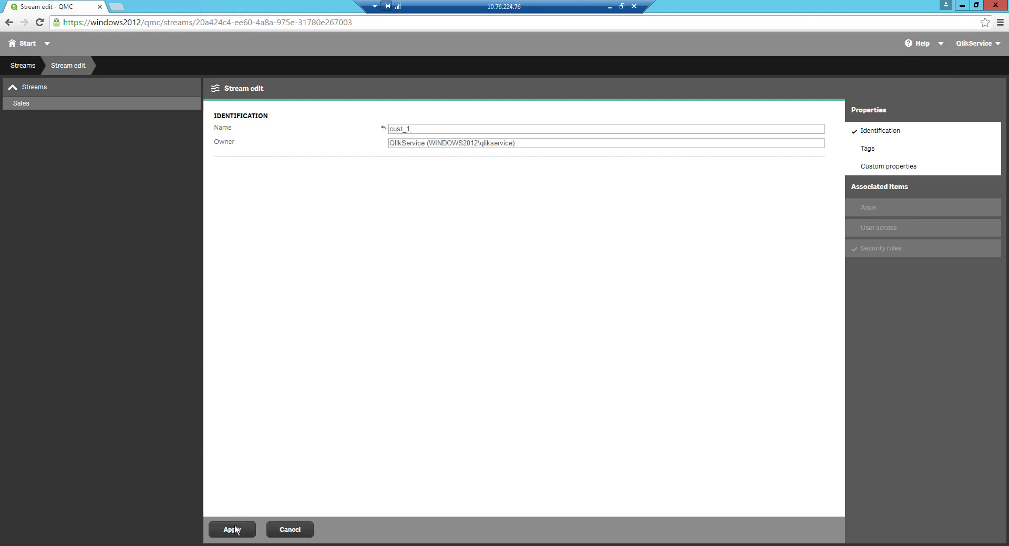
click(234, 530)
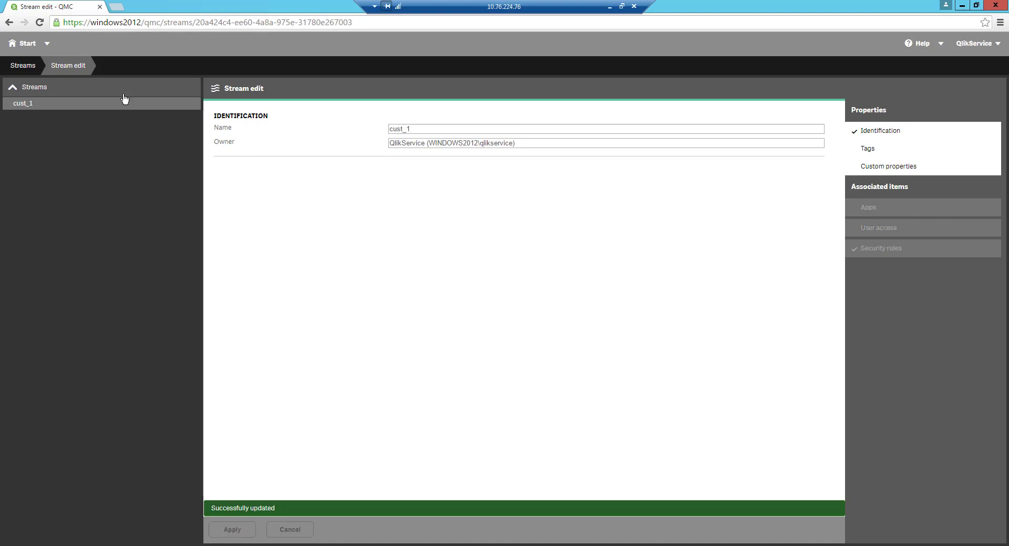
click(28, 67)
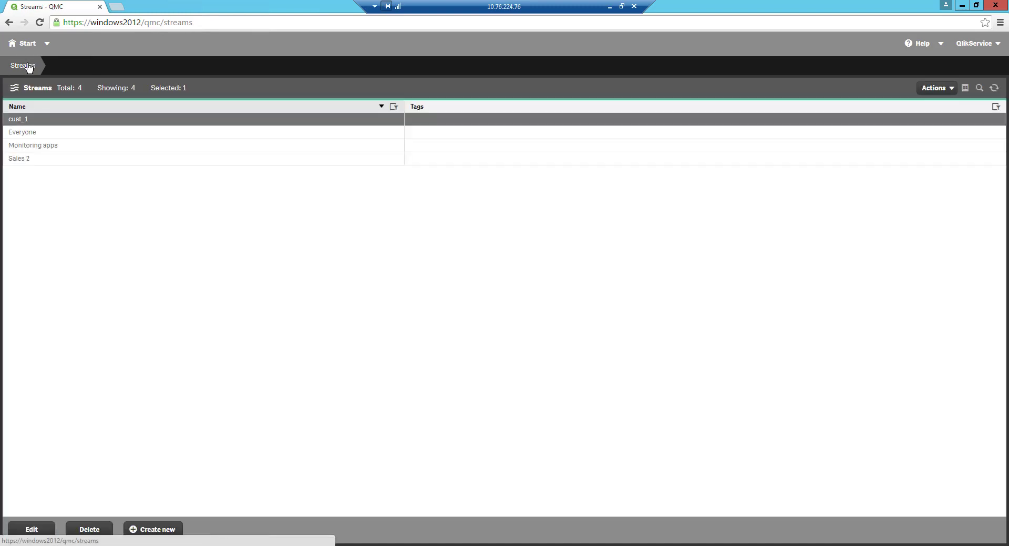
- Open the Sales 2 stream and replace its name with cust_2
double_click(65, 162)
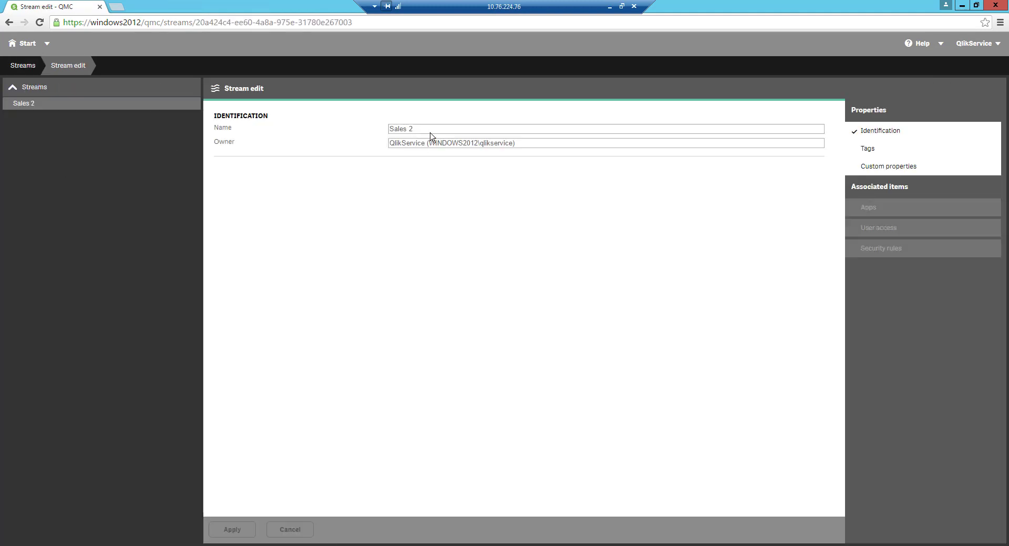
triple_click(390, 131)
text(cust_2)
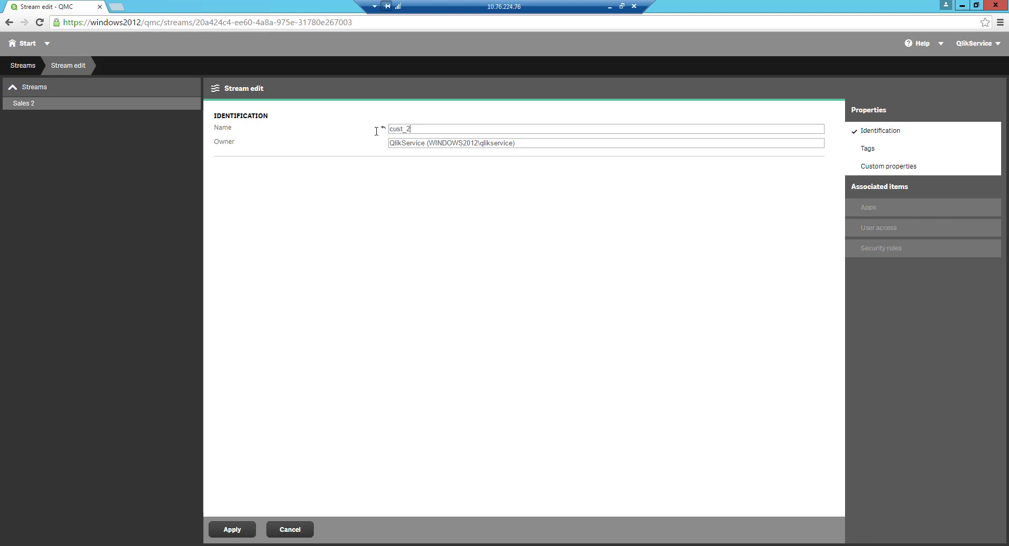
- Delete the Sales 2 access rule, save the stream, and return to the streams list
click(864, 252)
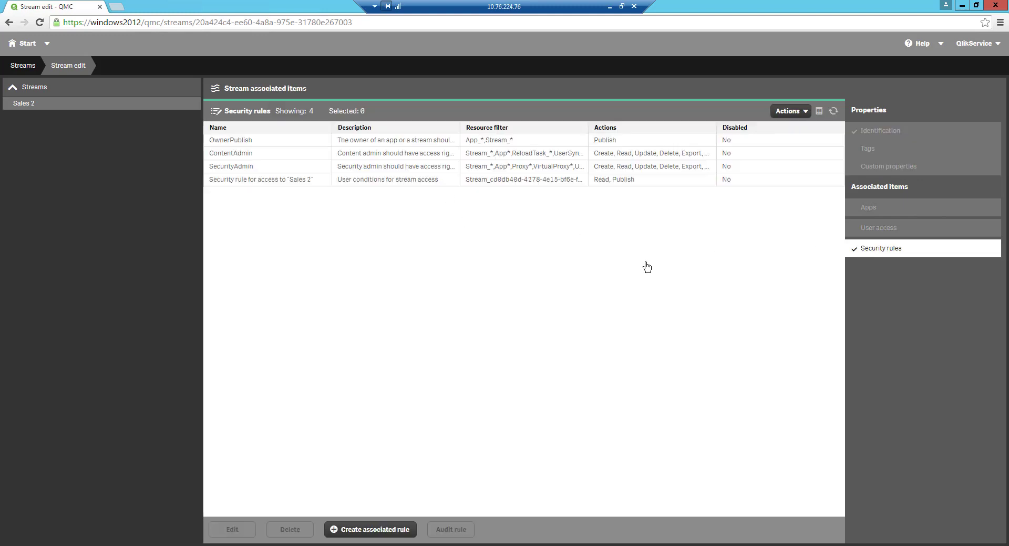
click(297, 180)
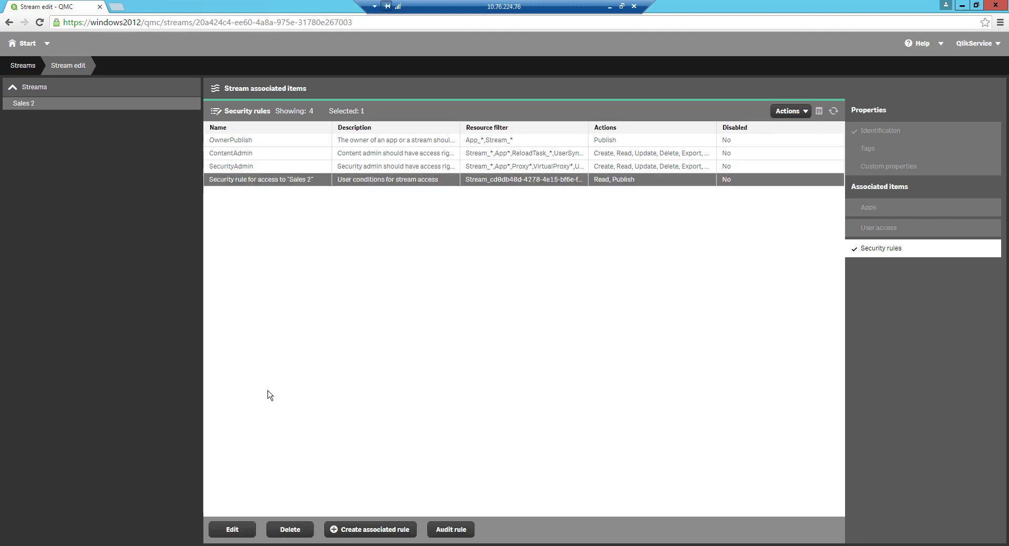
click(289, 529)
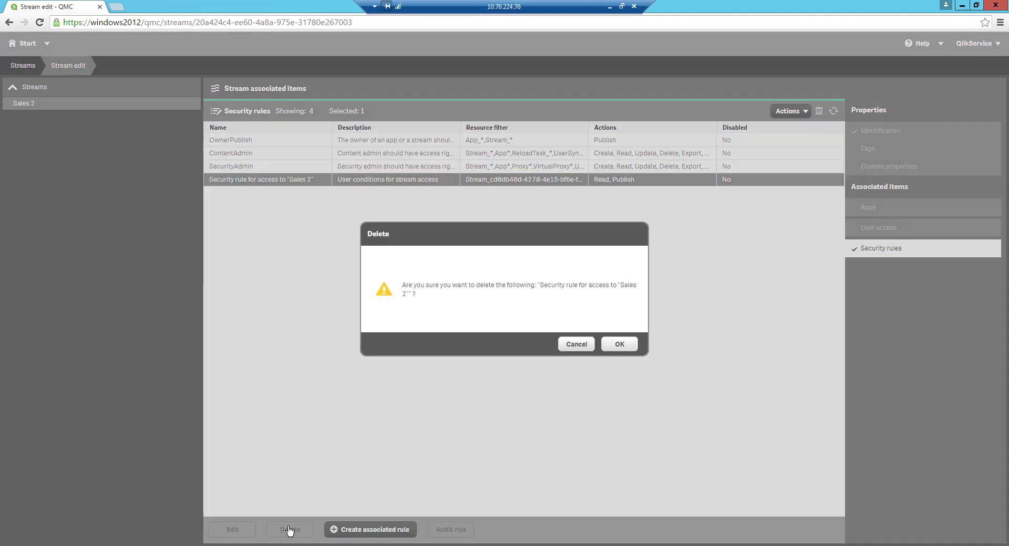
click(616, 344)
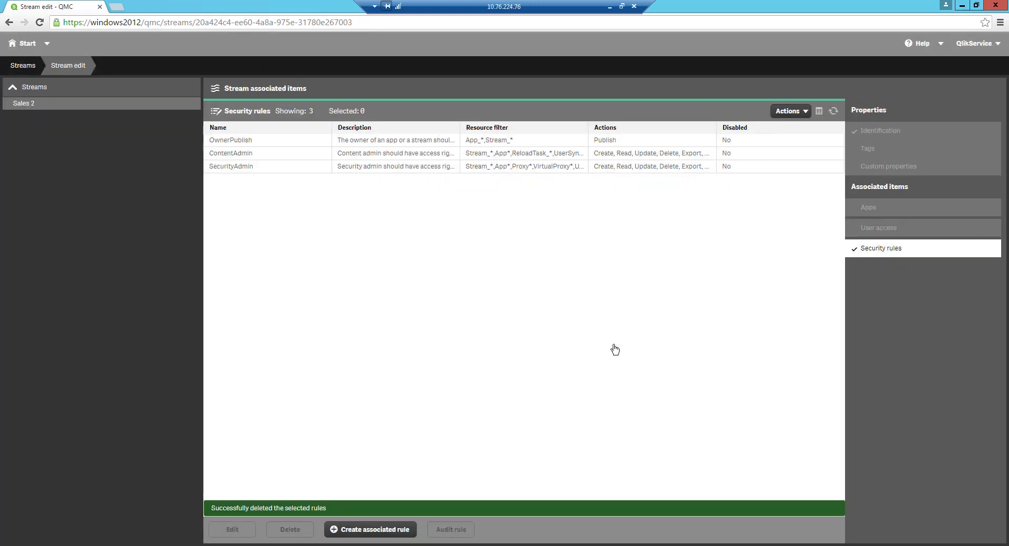
click(877, 134)
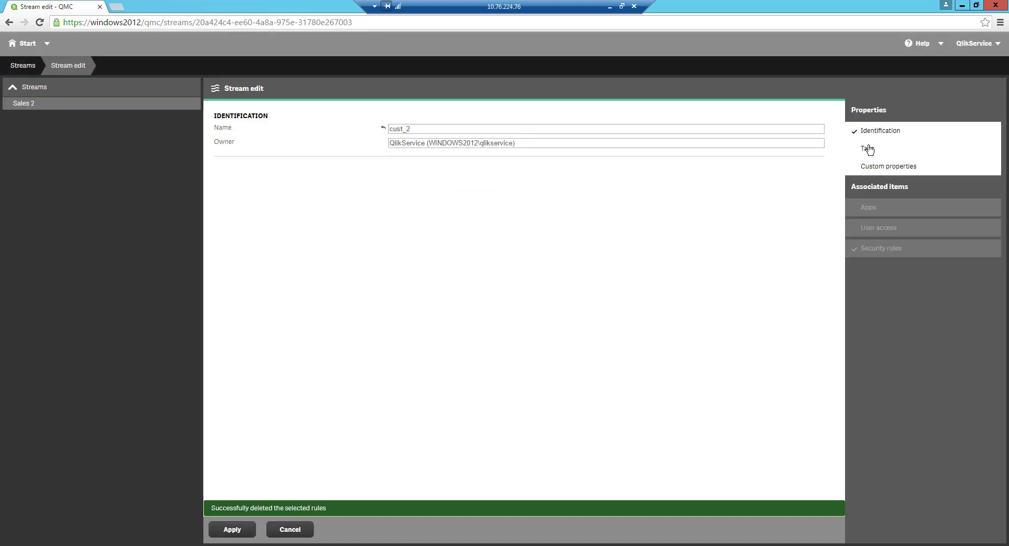
click(232, 530)
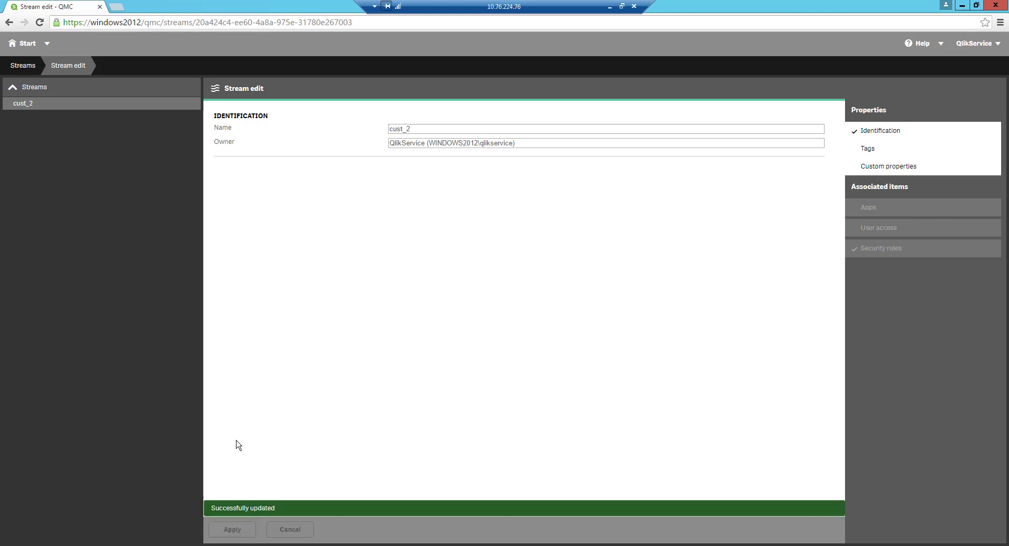
click(24, 67)
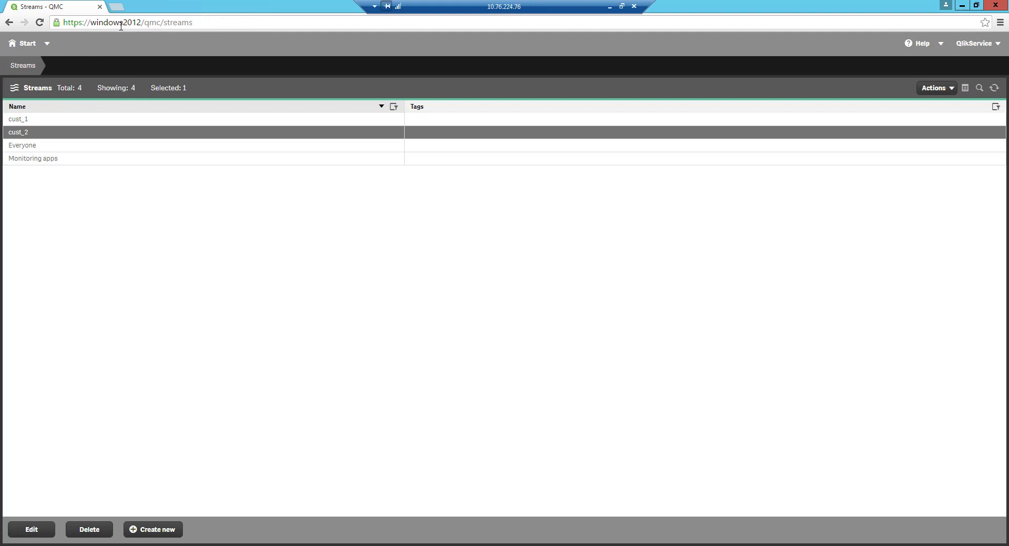
- On the login page, enter user one and user directory two
click(609, 7)
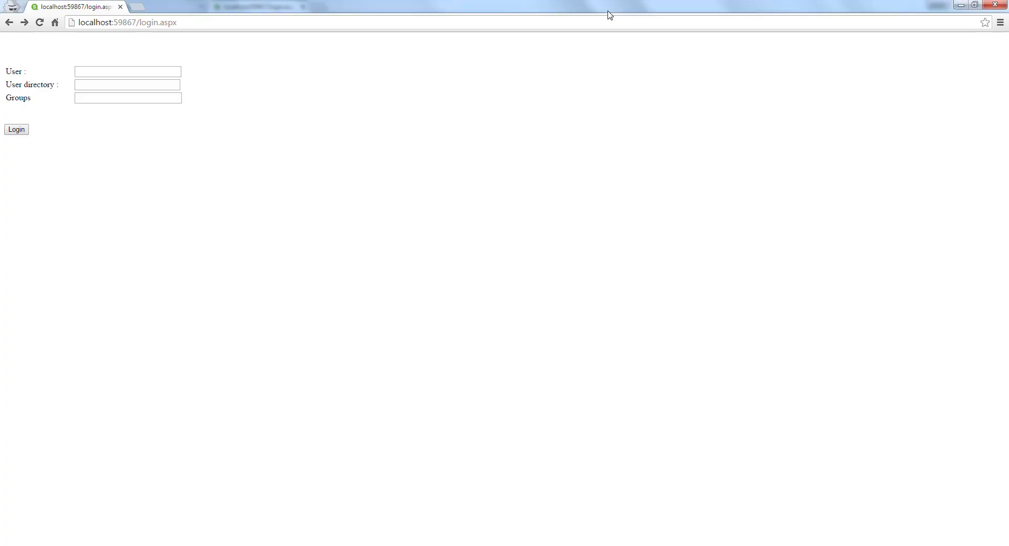
click(85, 72)
text(one)
key(Tab)
text(two)
key(Tab)
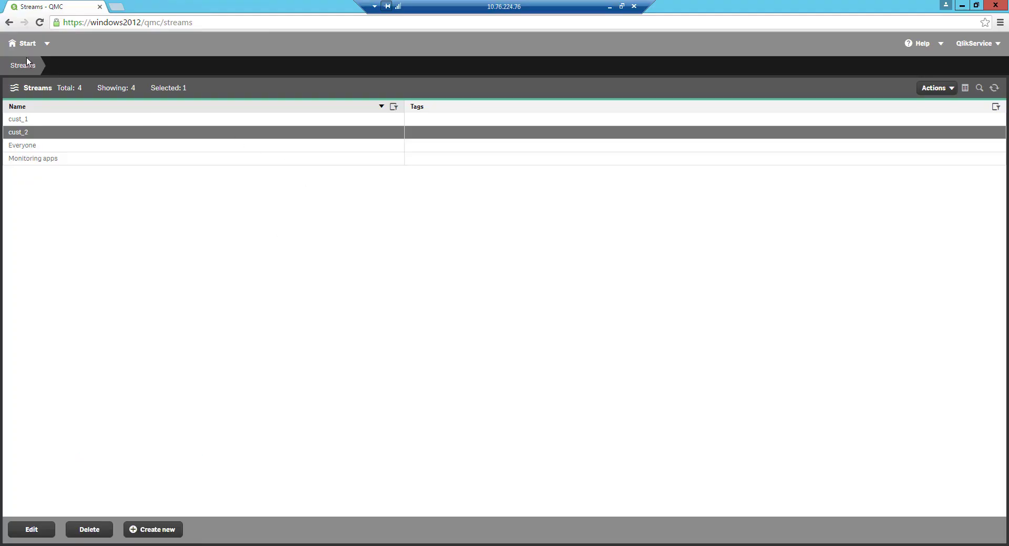
- Start a new security rule from the QMC Security rules list
click(26, 44)
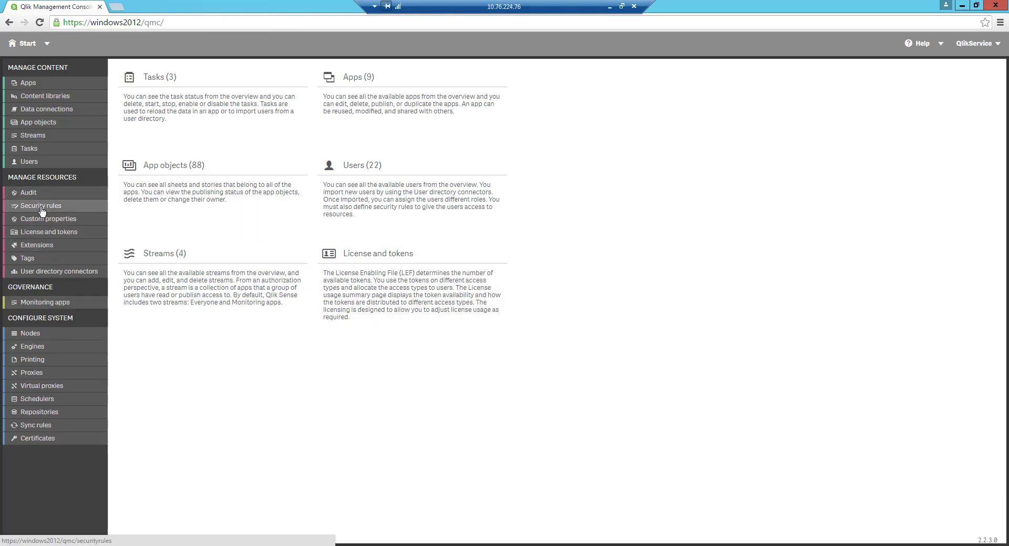
click(42, 209)
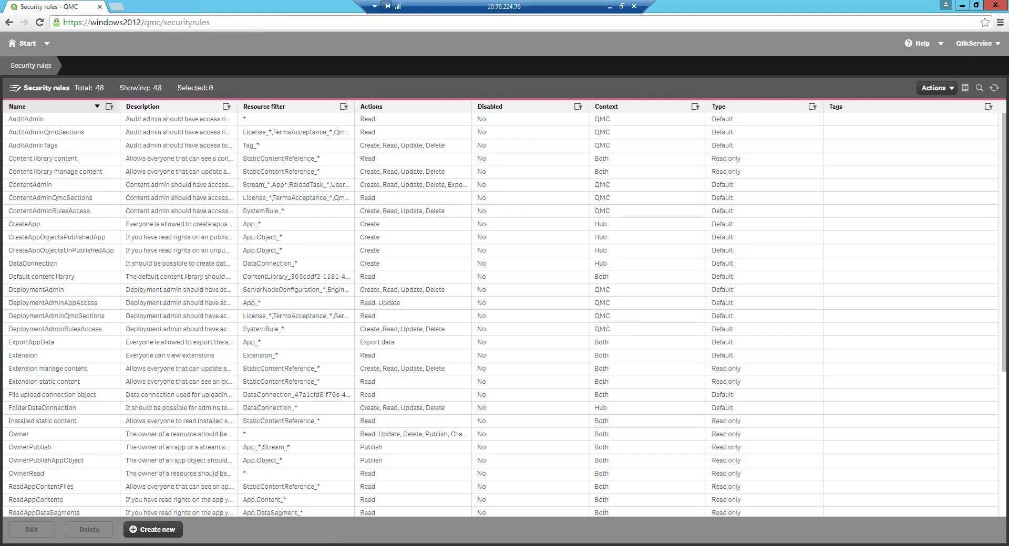
click(158, 532)
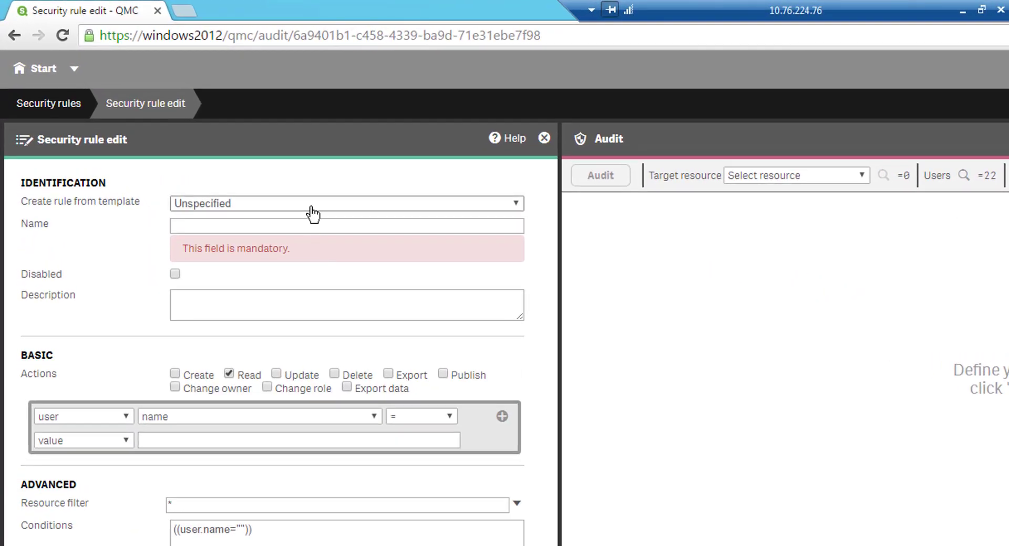
- Base the rule on the Stream access template and name it ticket
click(310, 206)
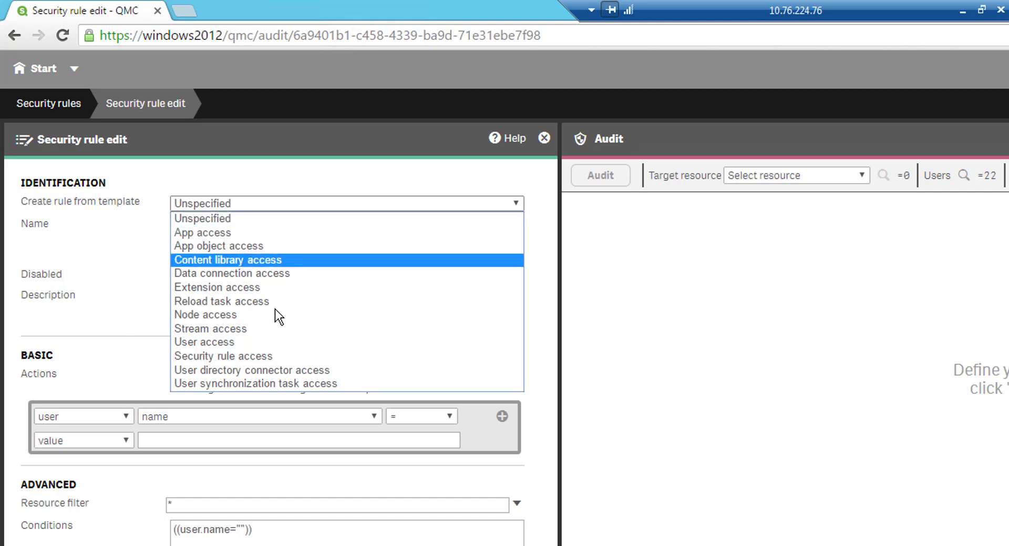
click(267, 330)
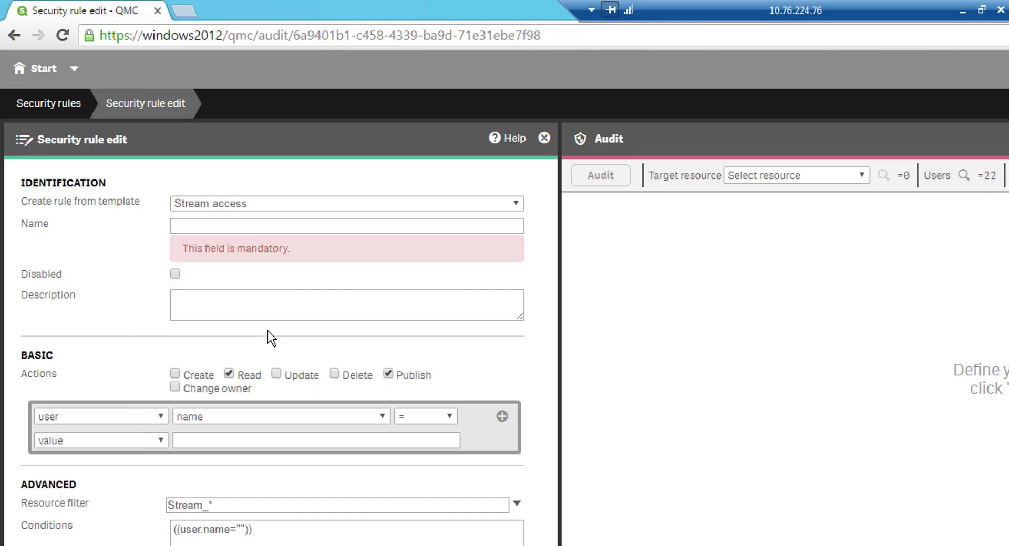
click(223, 226)
text(ticket)
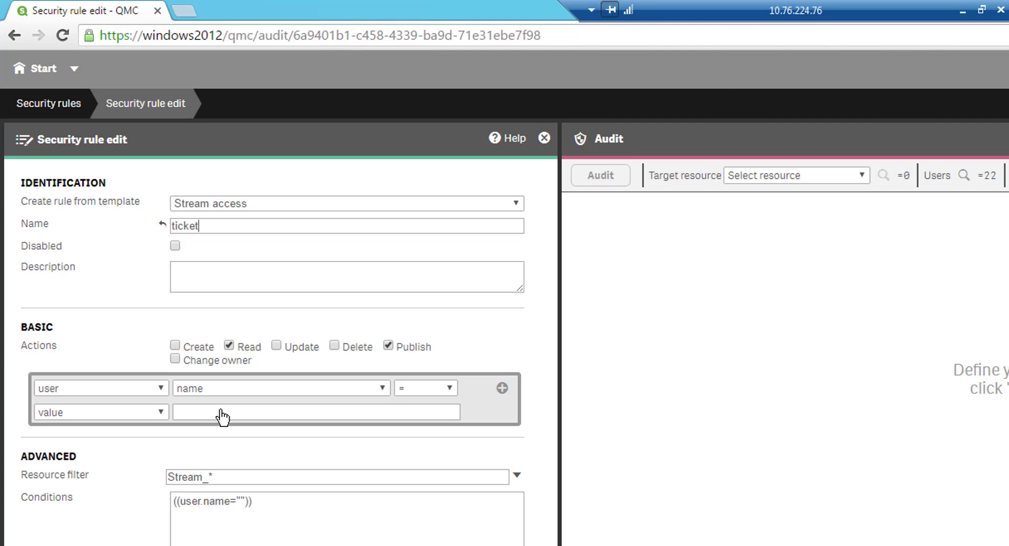
- Edit the condition to ((user.environment.group=resource.name)), fixing typos along the way
double_click(225, 500)
text(environemt)
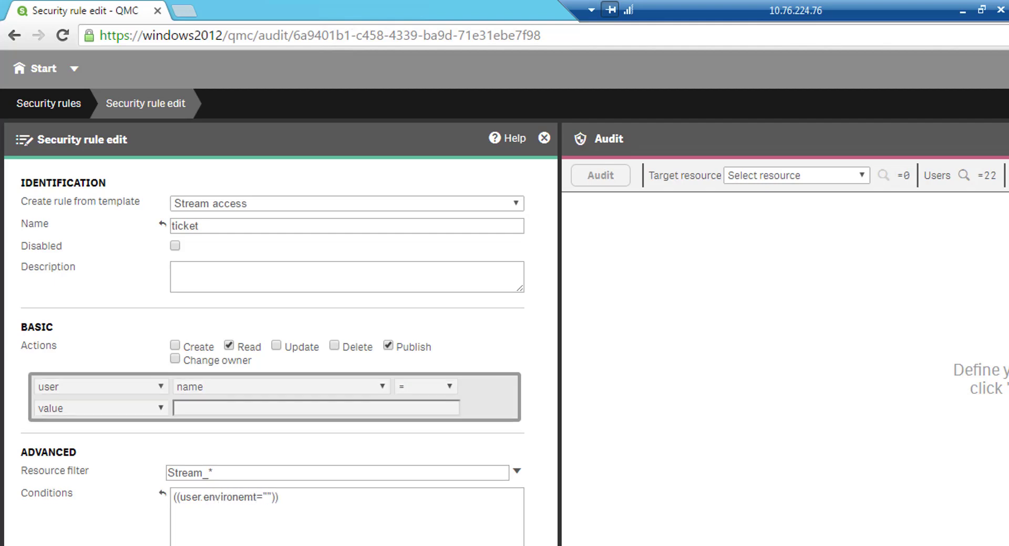
key(BackSpace)
key(BackSpace)
key(BackSpace)
text(ment.group)
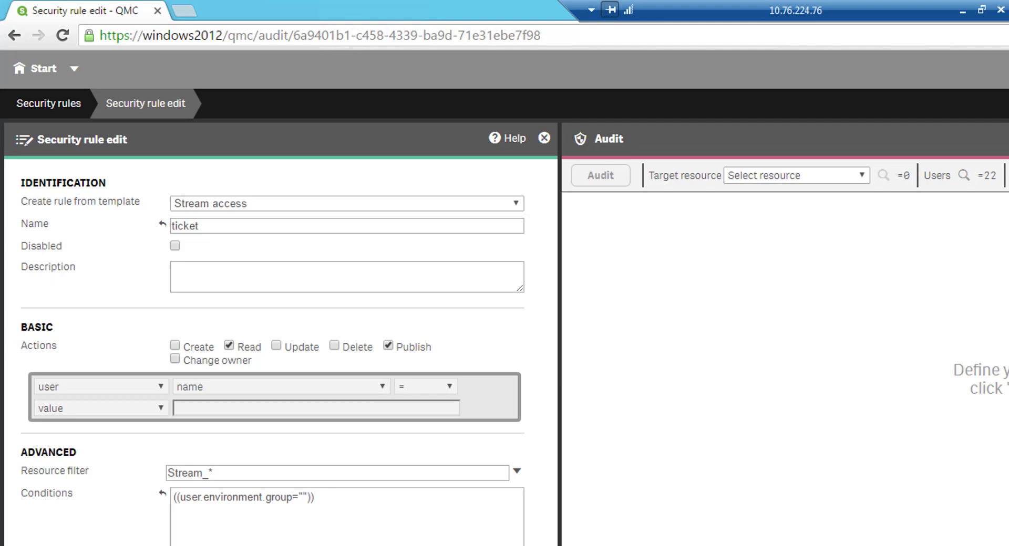
key(Right)
key(shift+Right)
key(shift+Right)
text(reosurce)
key(BackSpace)
key(BackSpace)
key(BackSpace)
key(BackSpace)
key(BackSpace)
key(BackSpace)
text(source.name)
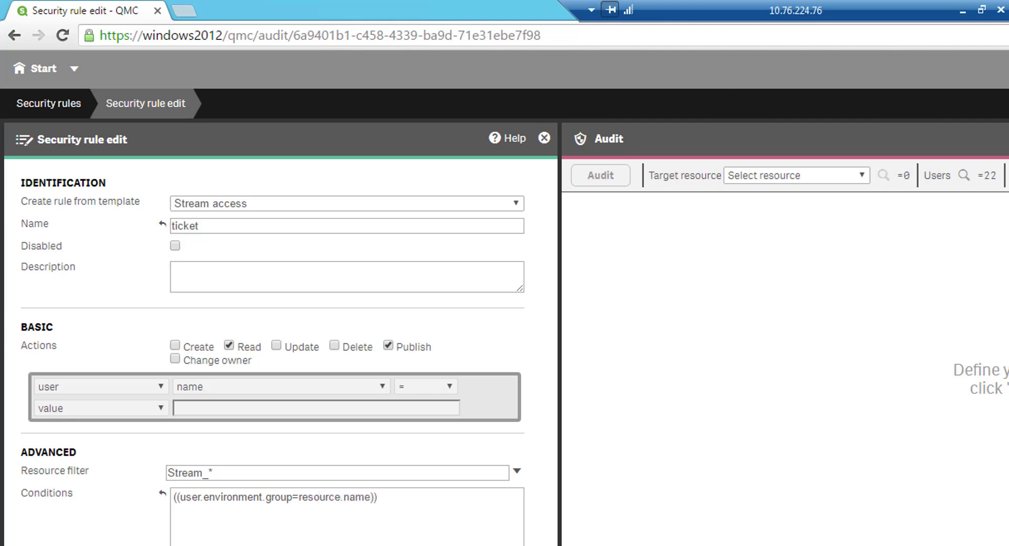
drag(377, 497, 245, 497)
click(283, 498)
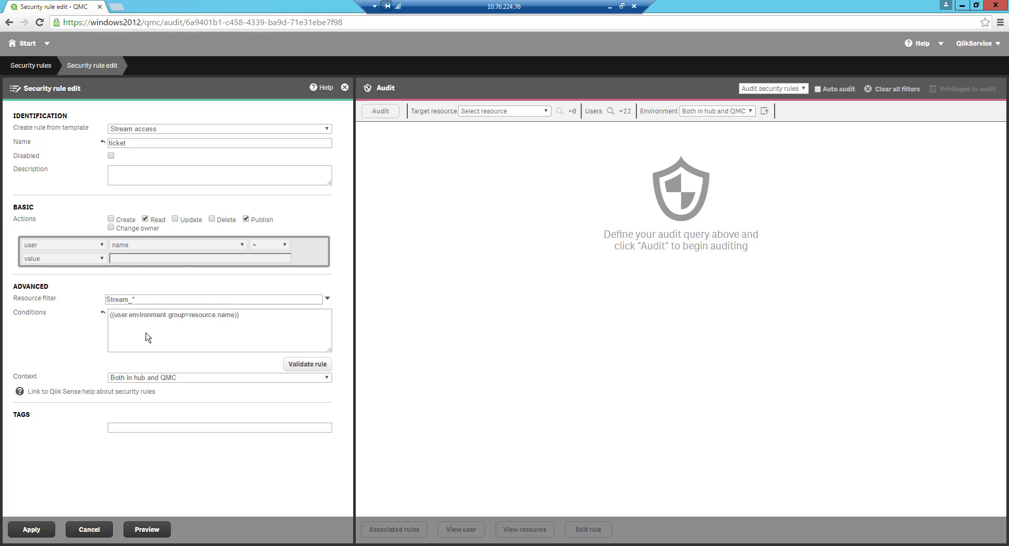
- Apply the ticket rule and log out of the Qlik Sense hub
click(32, 529)
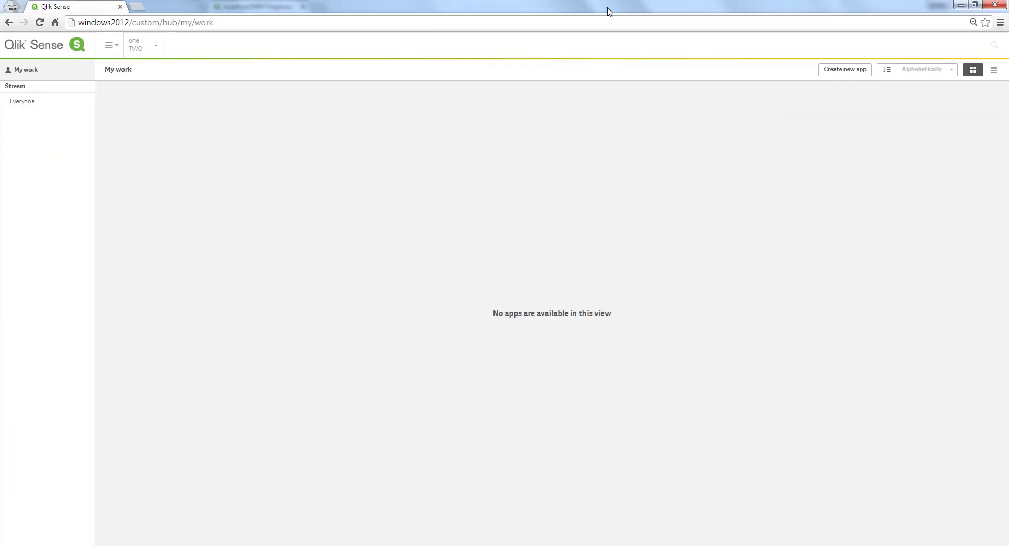
click(610, 6)
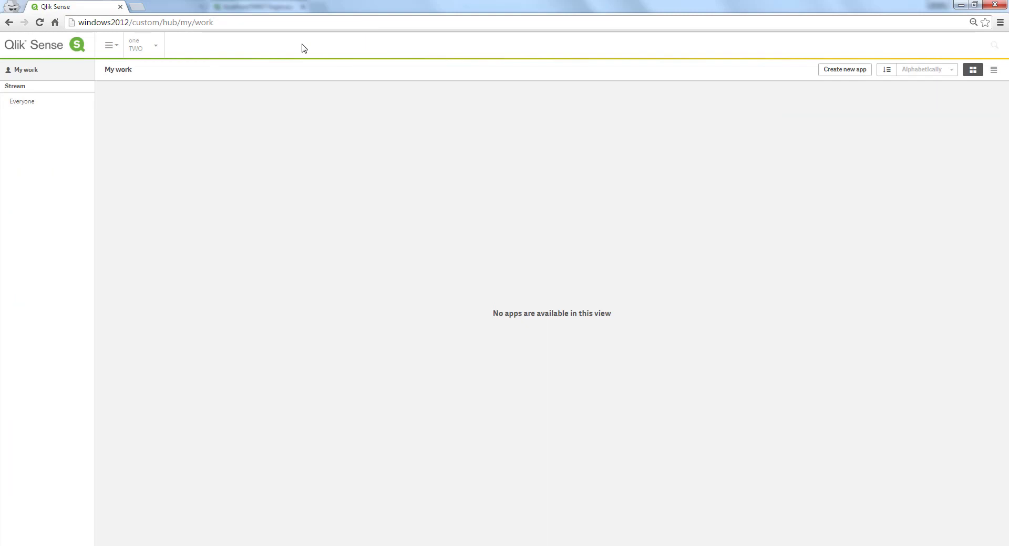
click(108, 48)
click(101, 70)
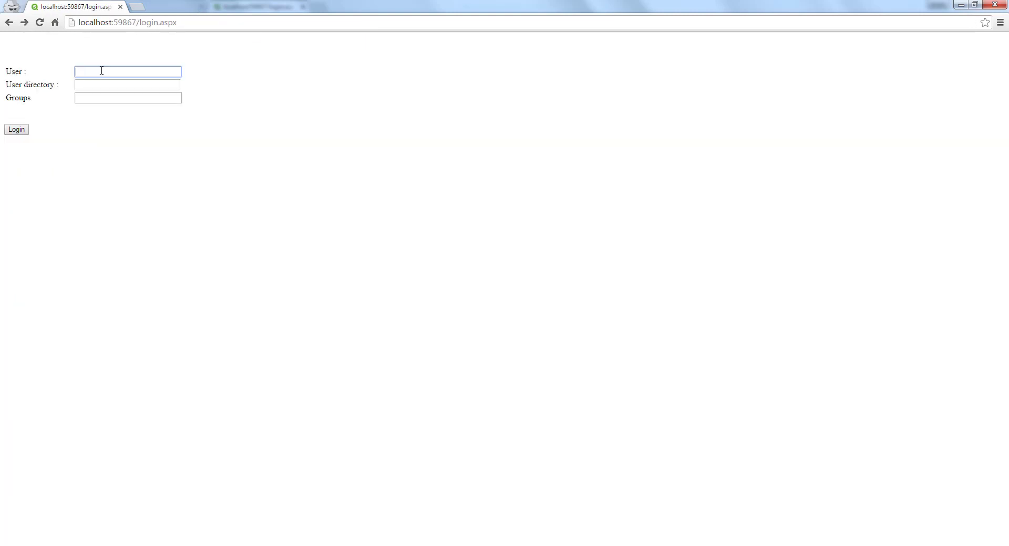
- Log in as user test from directory demo with an empty Groups field
text(test)
key(Tab)
text(demo)
key(Tab)
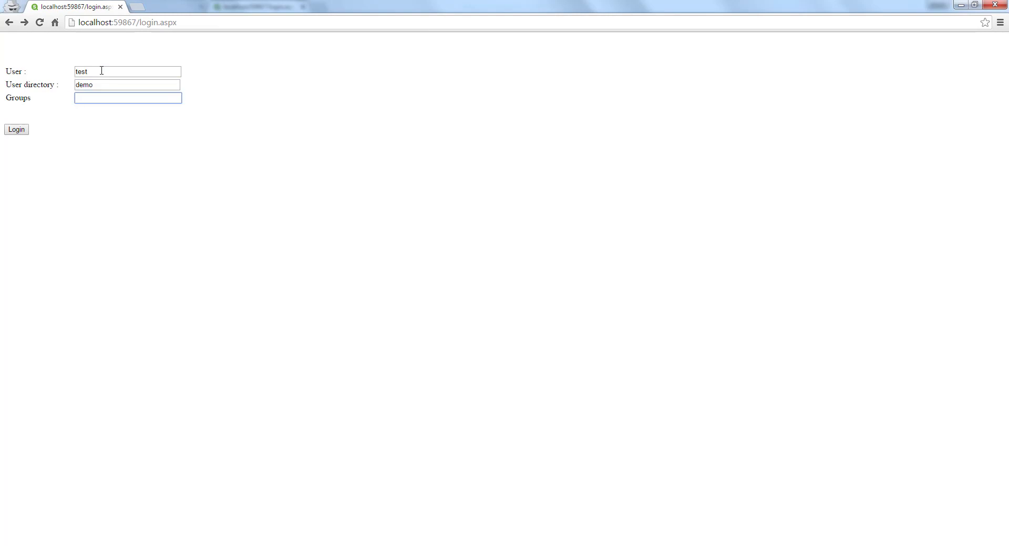
click(23, 132)
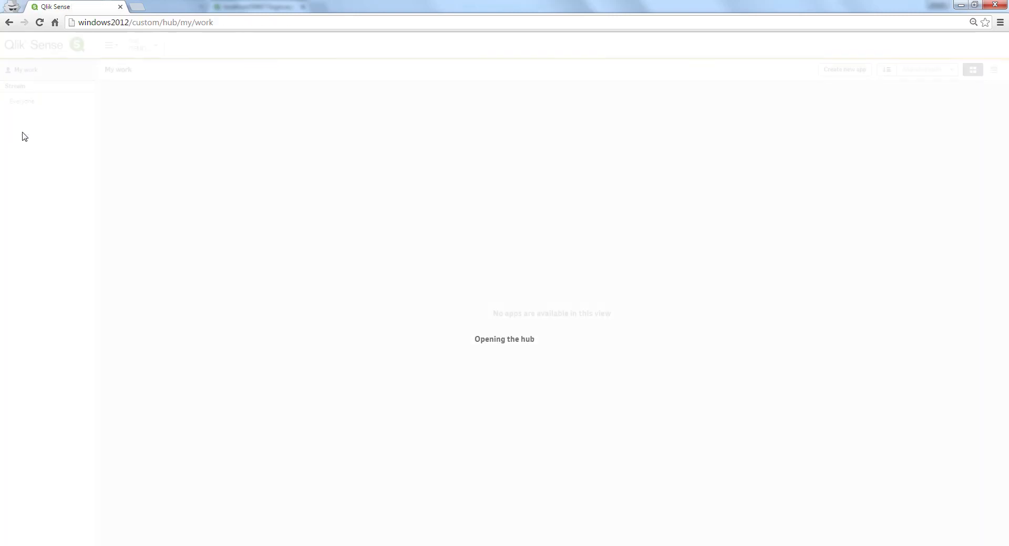
- Log in as test from directory demo1 in group cust_1, check the streams, then go back
click(8, 23)
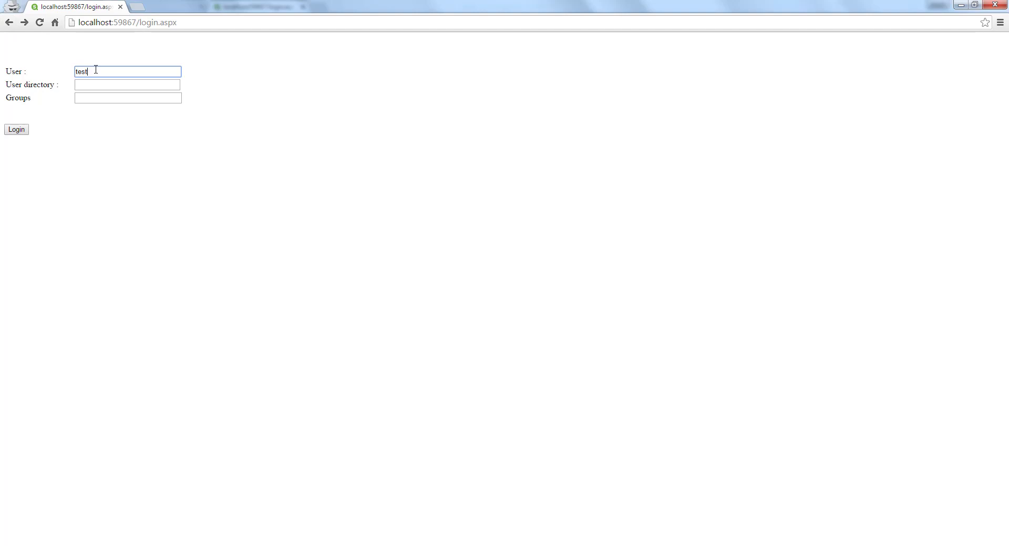
key(Tab)
text(demo1)
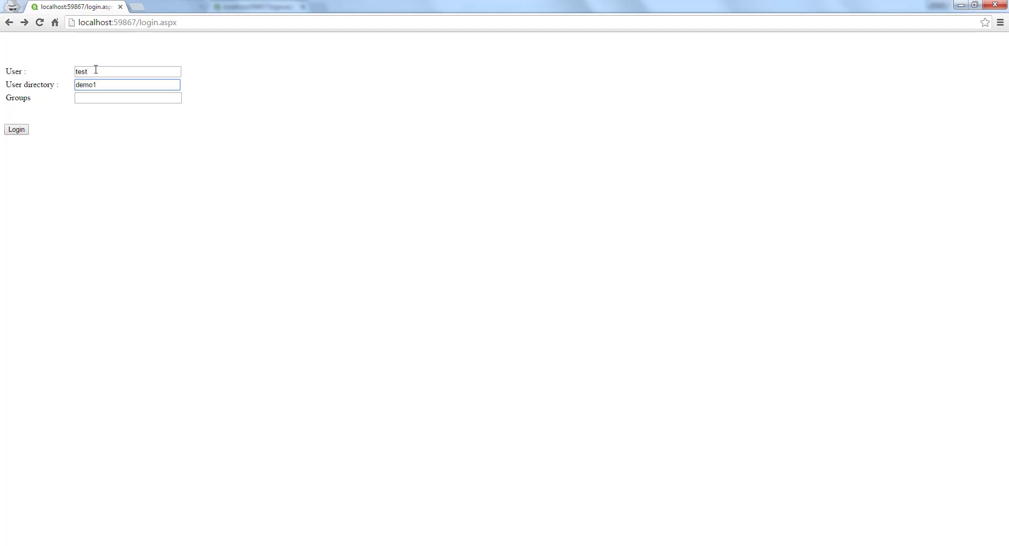
key(Tab)
text(cust_1)
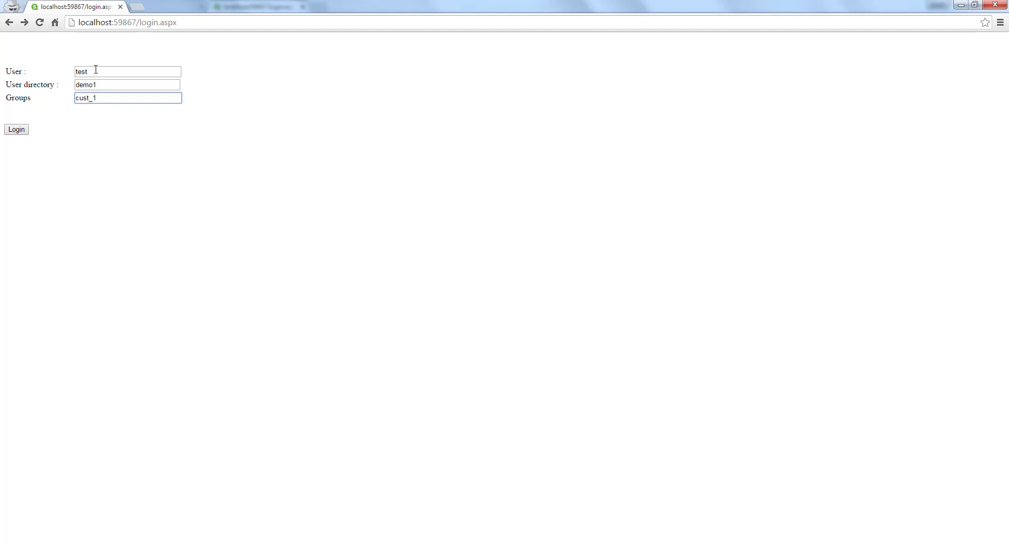
key(ctrl+a)
click(21, 132)
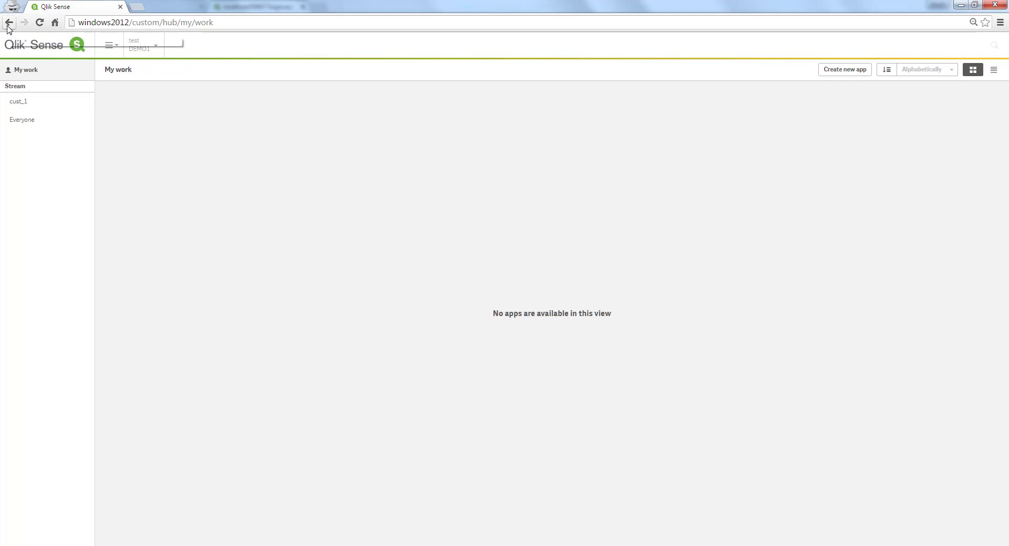
click(9, 23)
click(87, 73)
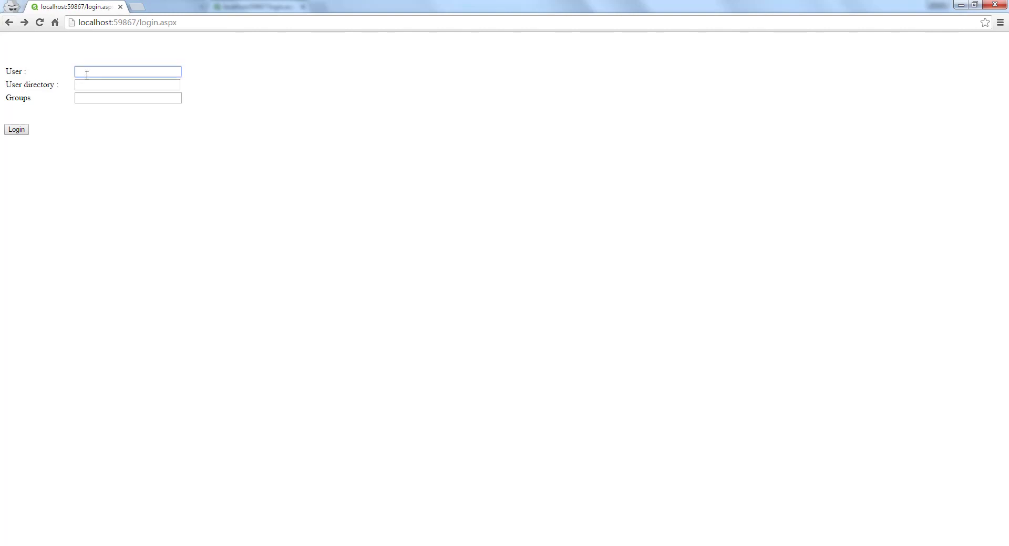
- Log in as three from directory four with groups cust_1;cust_2, then return to the QMC
text(three)
key(Tab)
text(four)
key(Tab)
text(cust_1)
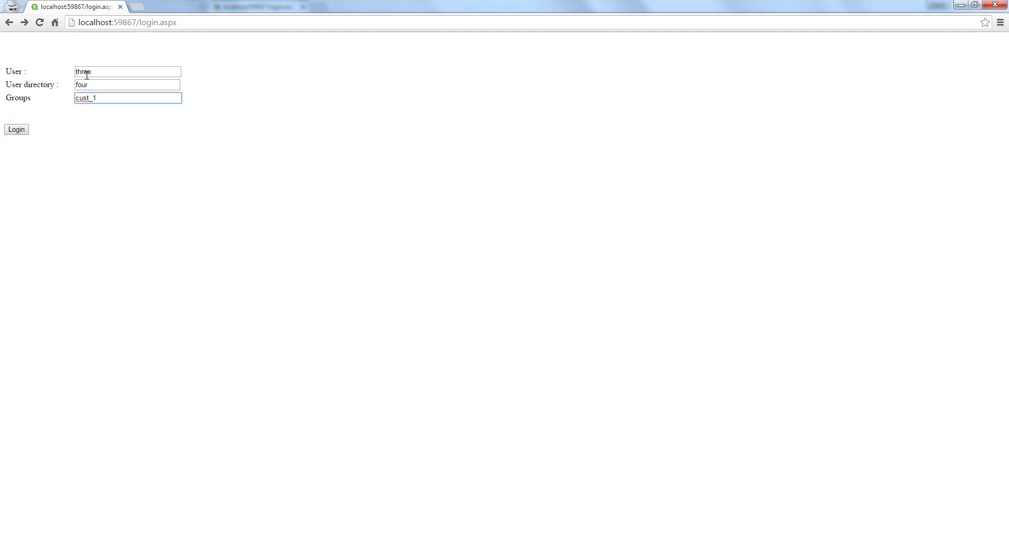
text(;cust_2)
click(23, 132)
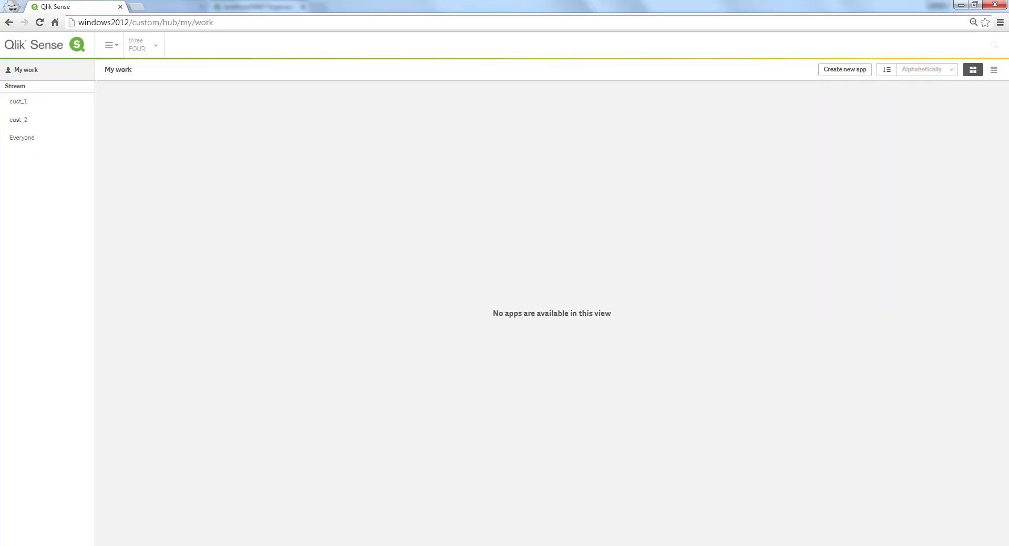
key(alt+Tab)
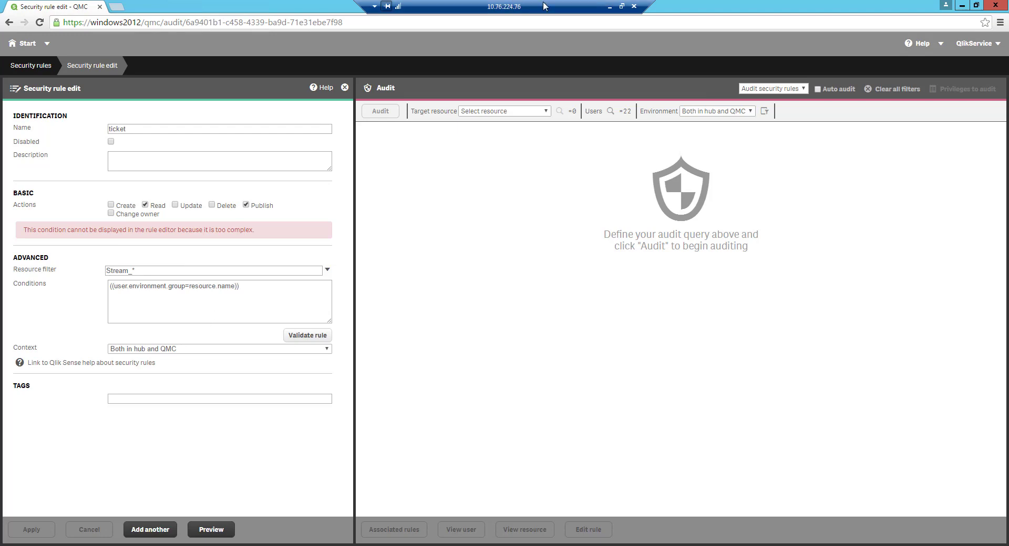
- Minimize the remote QMC session to reveal the hub listing cust_1, cust_2 and Everyone
click(609, 7)
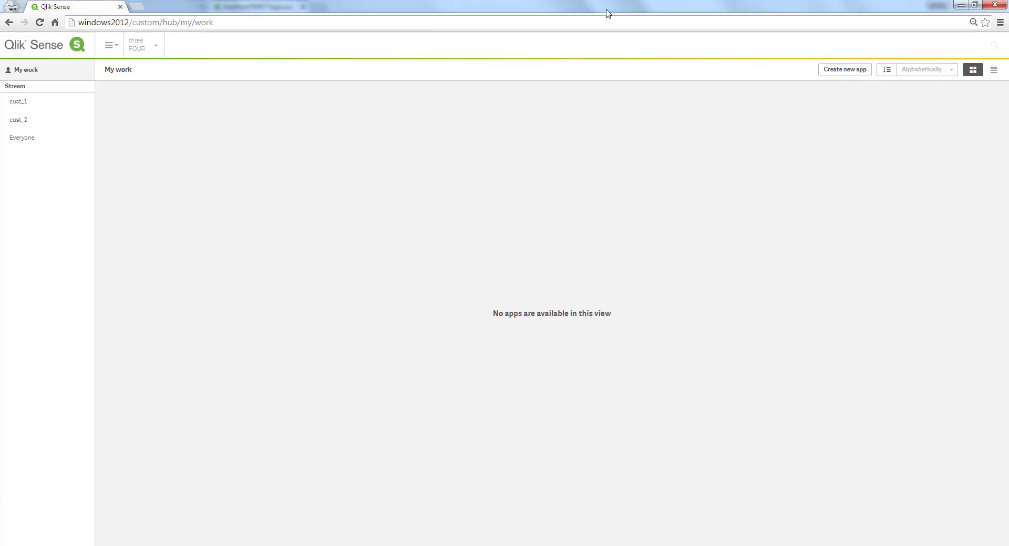